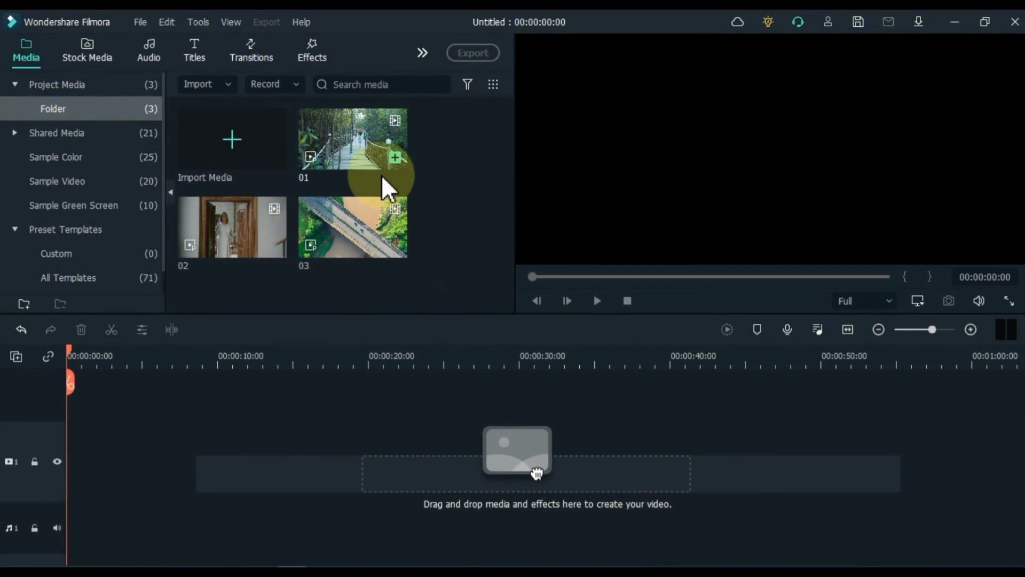
- Preview walkway clip 01, door clip 02 and road clip 03, then drag clip 02 to the timeline start
double_click(363, 161)
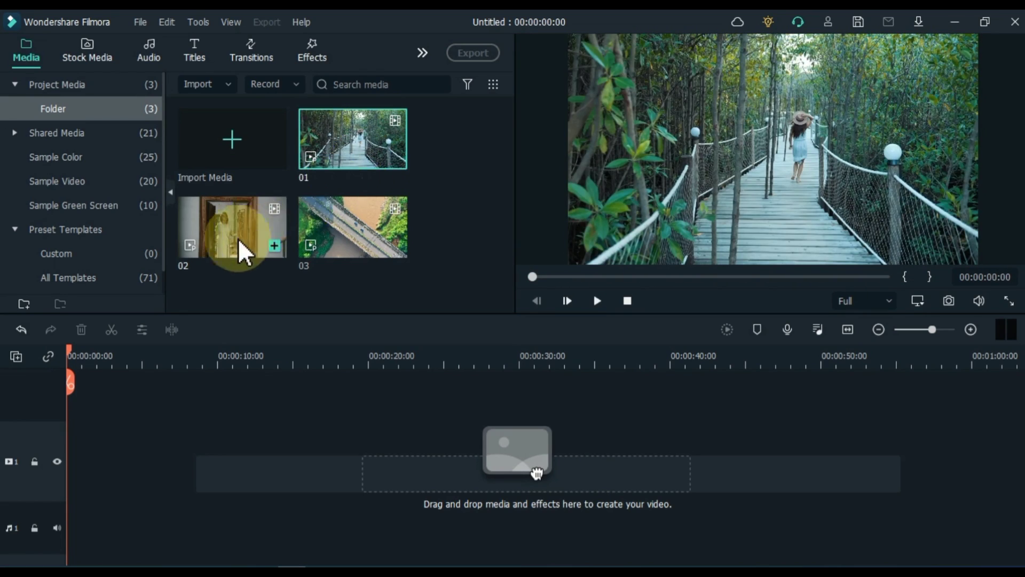
double_click(227, 244)
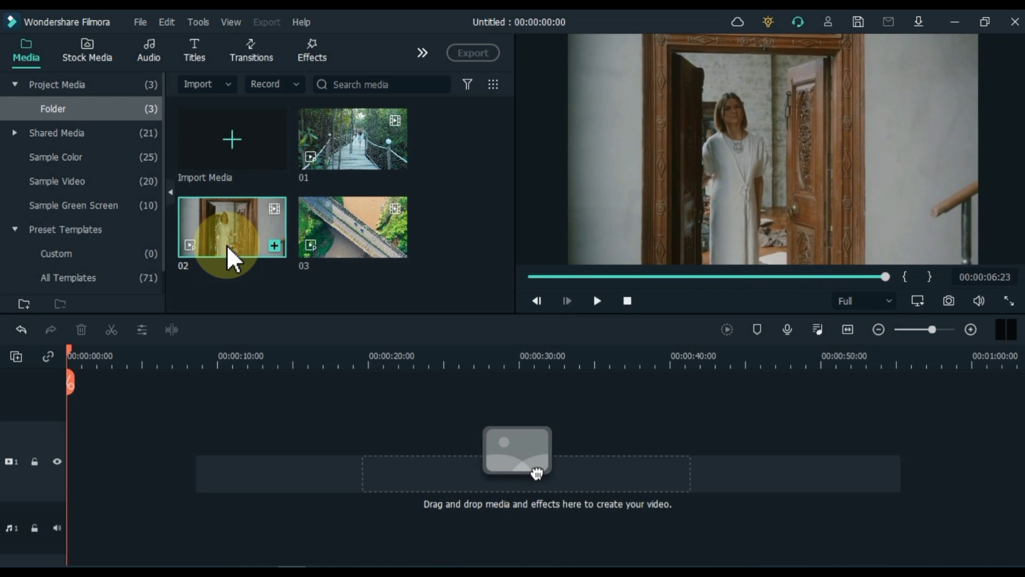
click(356, 241)
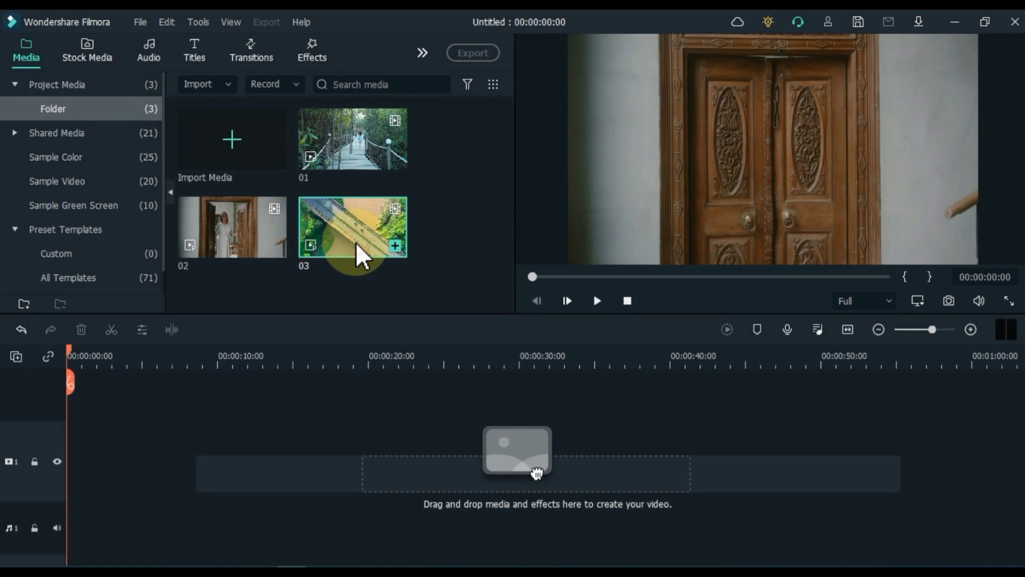
double_click(355, 242)
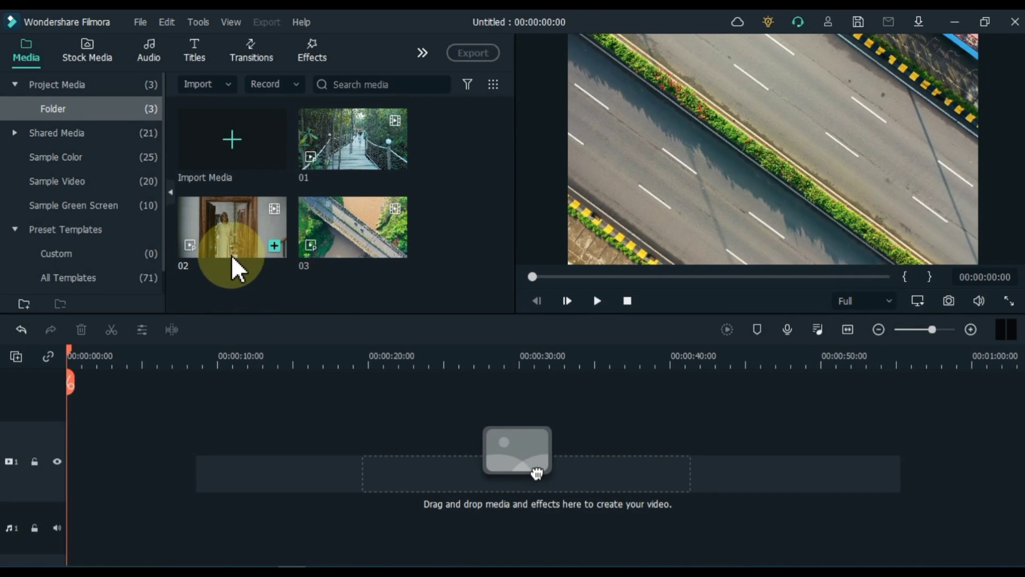
drag(232, 255, 68, 468)
- Keep the project at 1920 x 1080 30fps and add the Black sample colour above clip 02
click(392, 328)
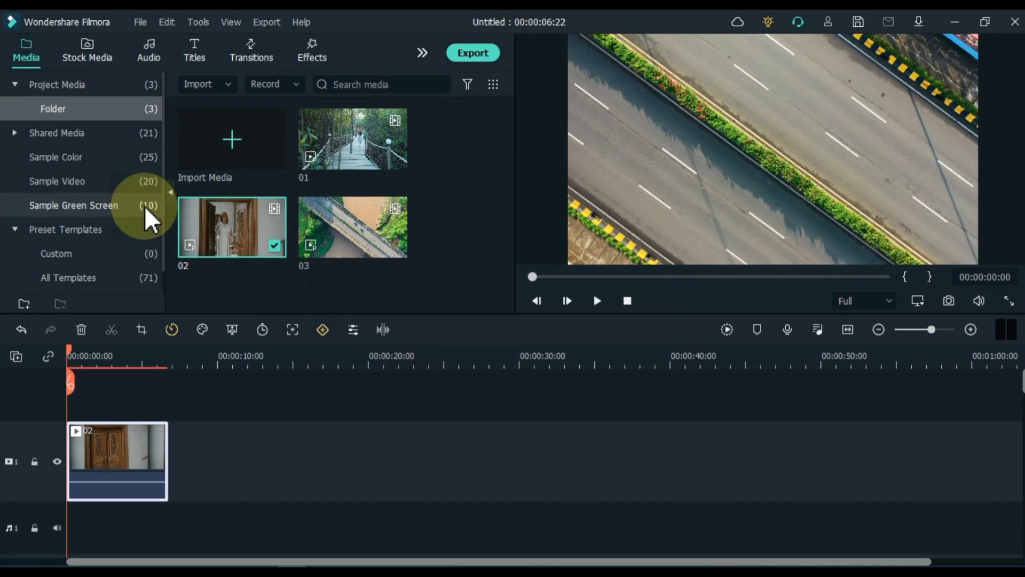
click(91, 154)
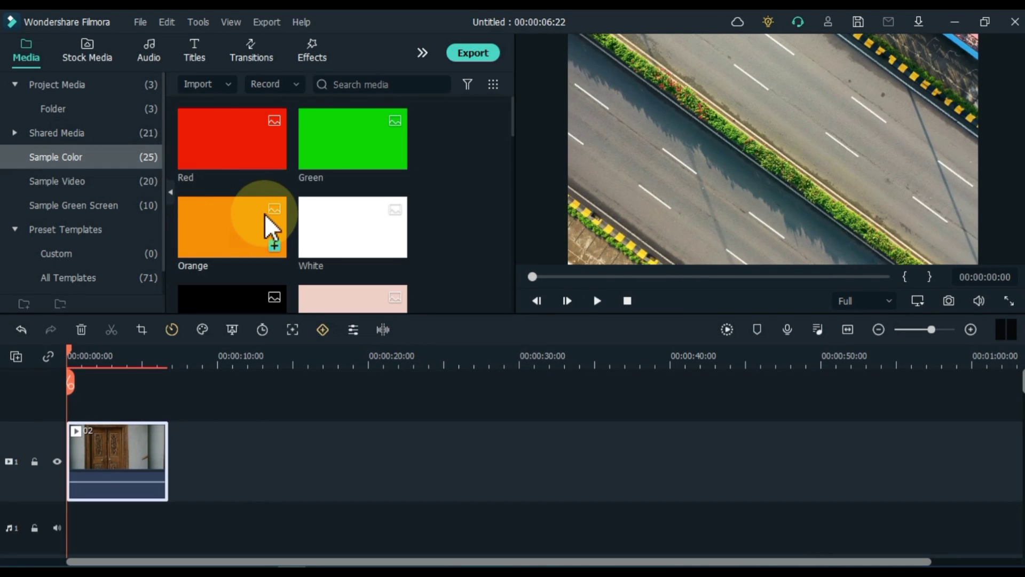
drag(514, 124, 514, 138)
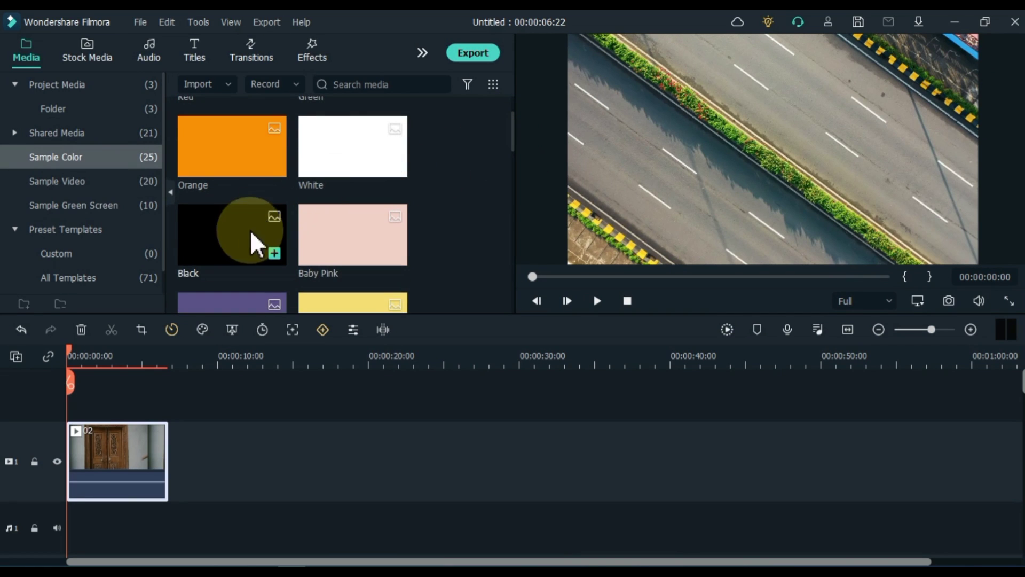
drag(215, 223, 63, 403)
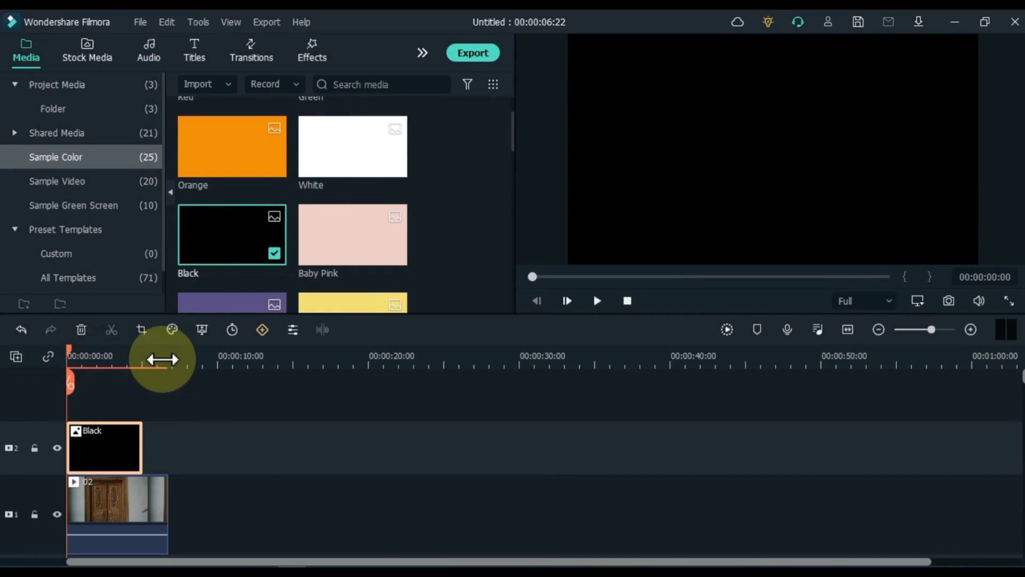
- Narrow the Black layer to a strip covering the frame's left side
scroll(160, 359, up, 3)
double_click(114, 463)
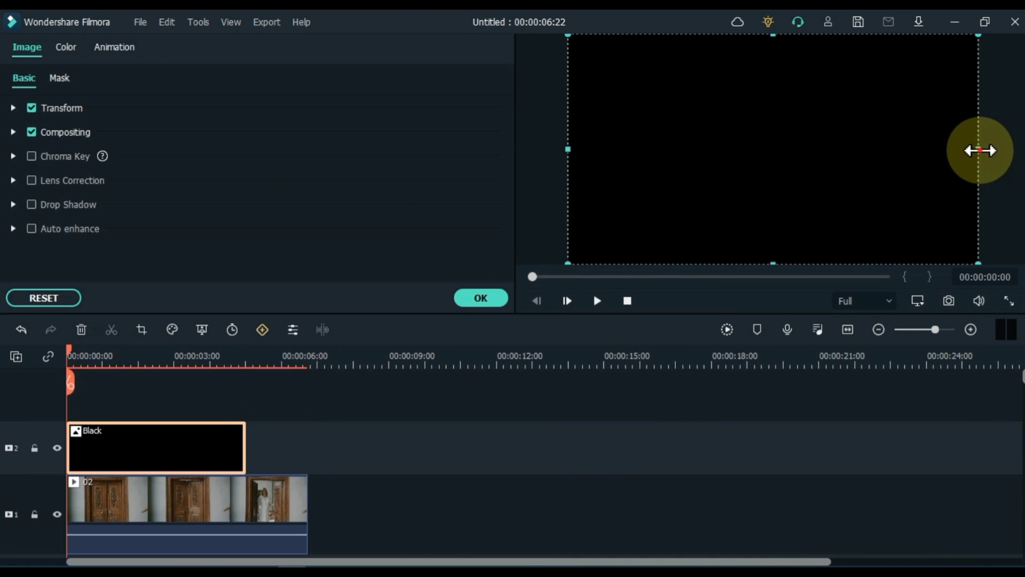
drag(980, 150, 655, 165)
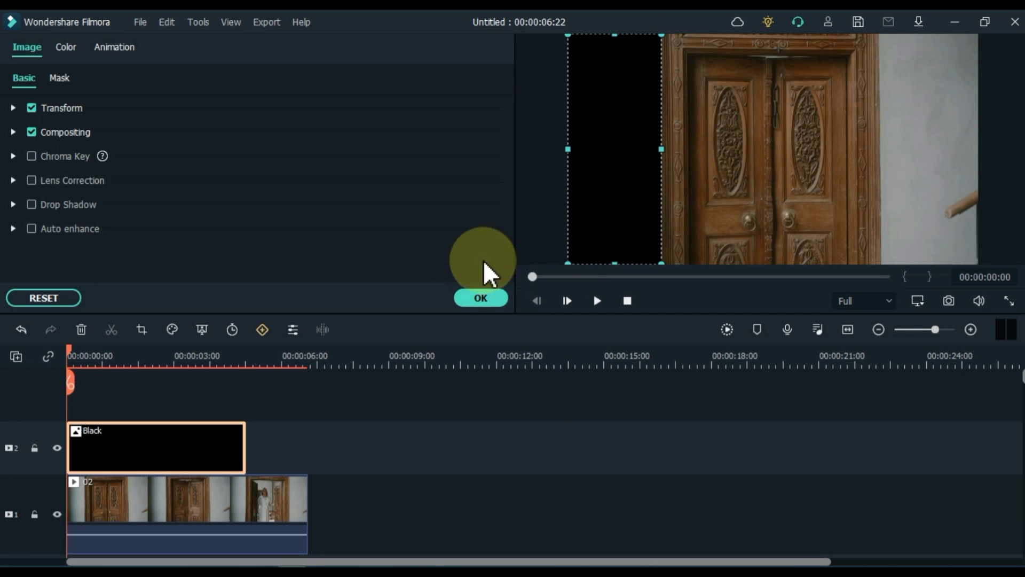
click(456, 299)
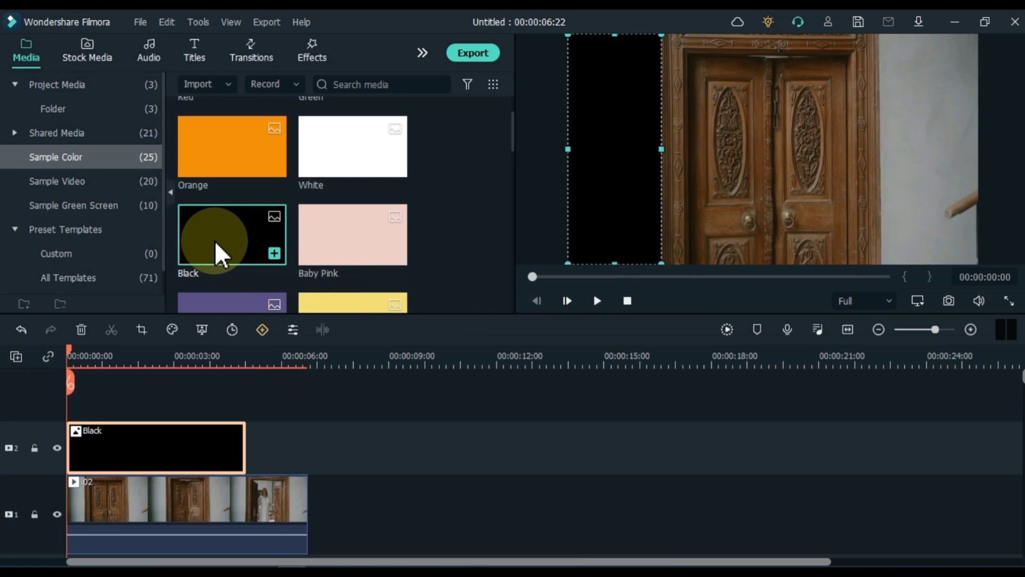
- Add a second Black layer on track 3 and narrow it to cover the door's right side
drag(215, 240, 59, 409)
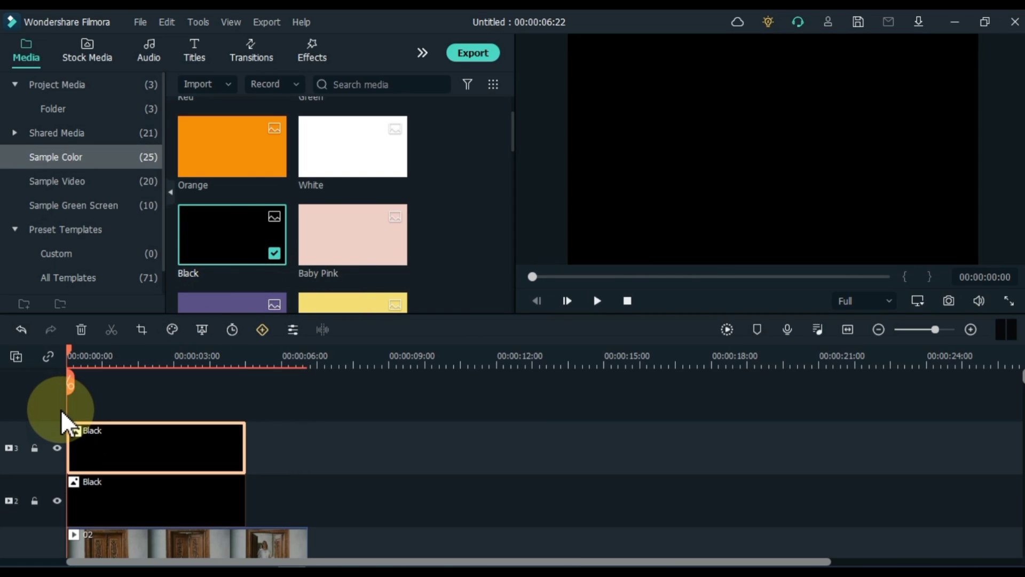
double_click(146, 435)
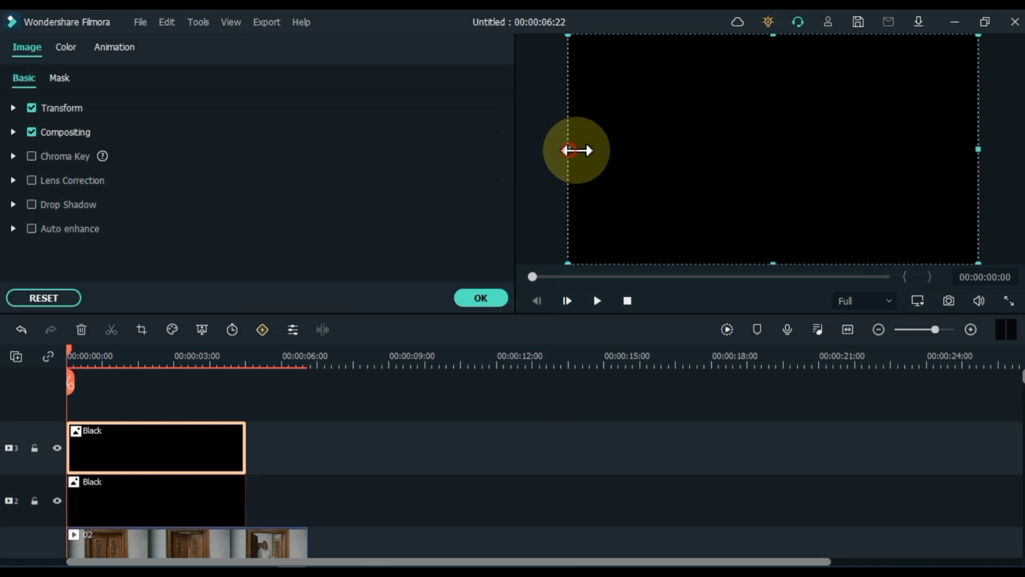
drag(569, 150, 876, 195)
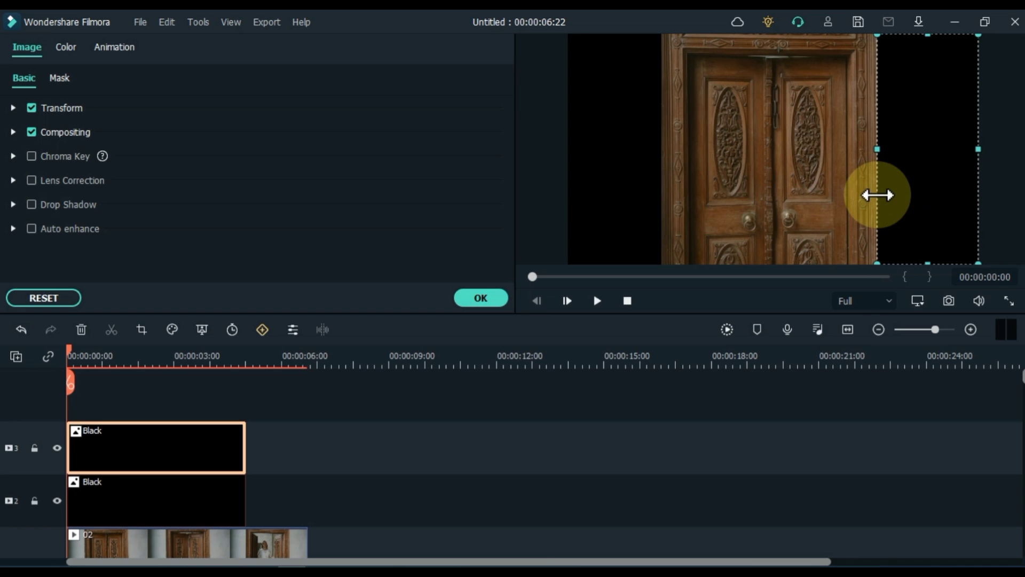
click(486, 299)
- Save the framed door as Snapshot_5 and delete all clips from the timeline
click(356, 450)
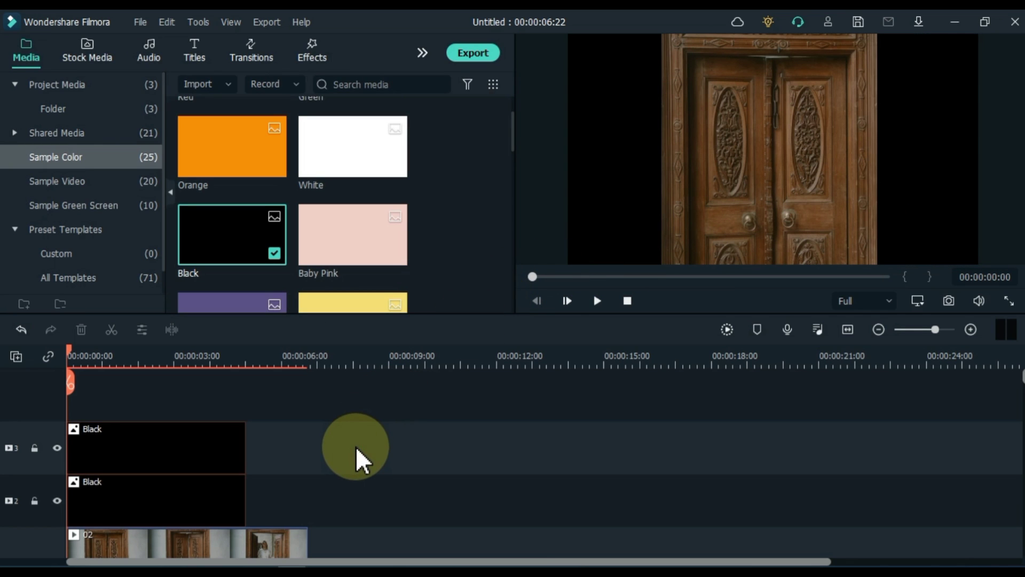
click(949, 302)
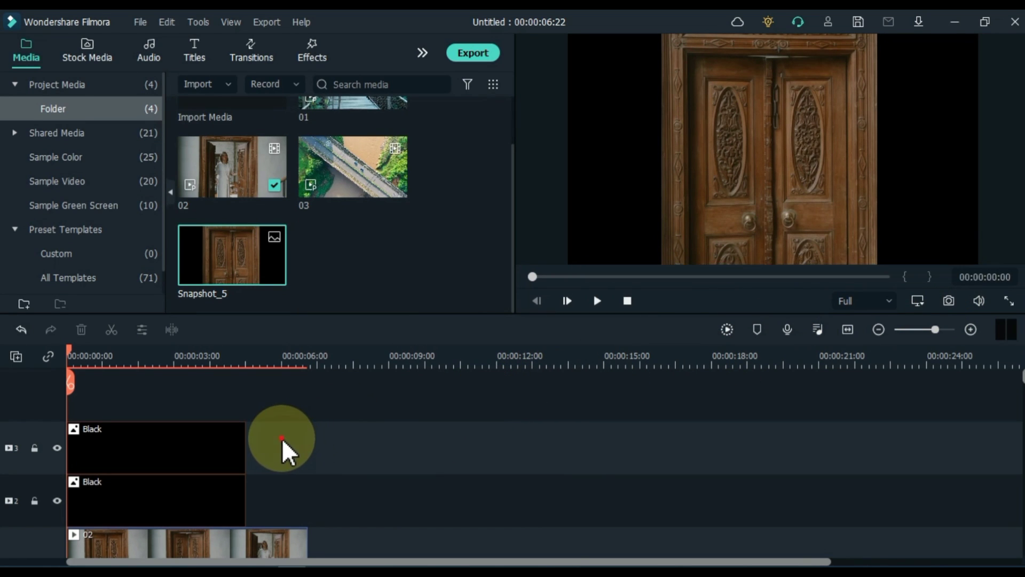
drag(282, 438, 216, 446)
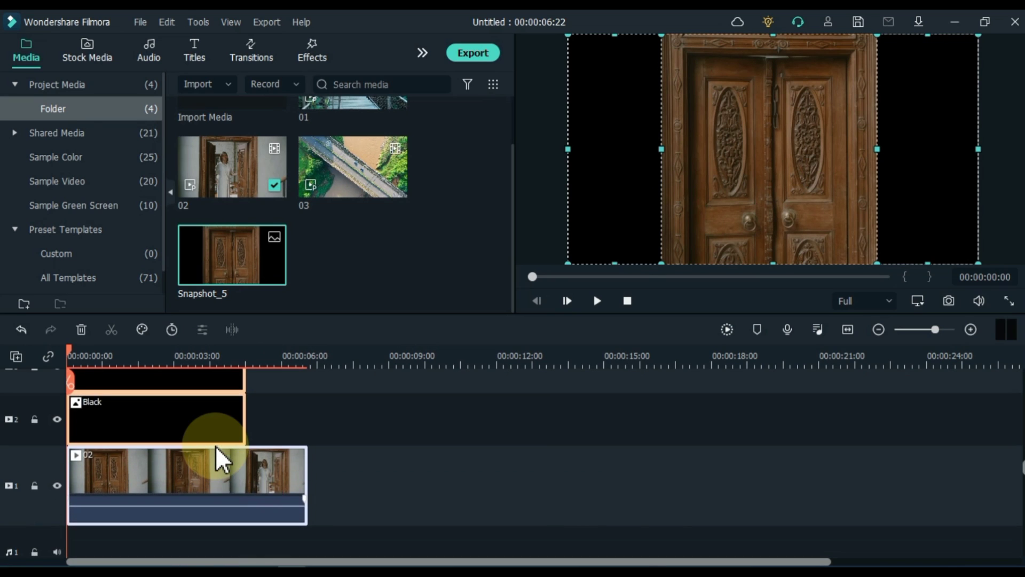
key(Delete)
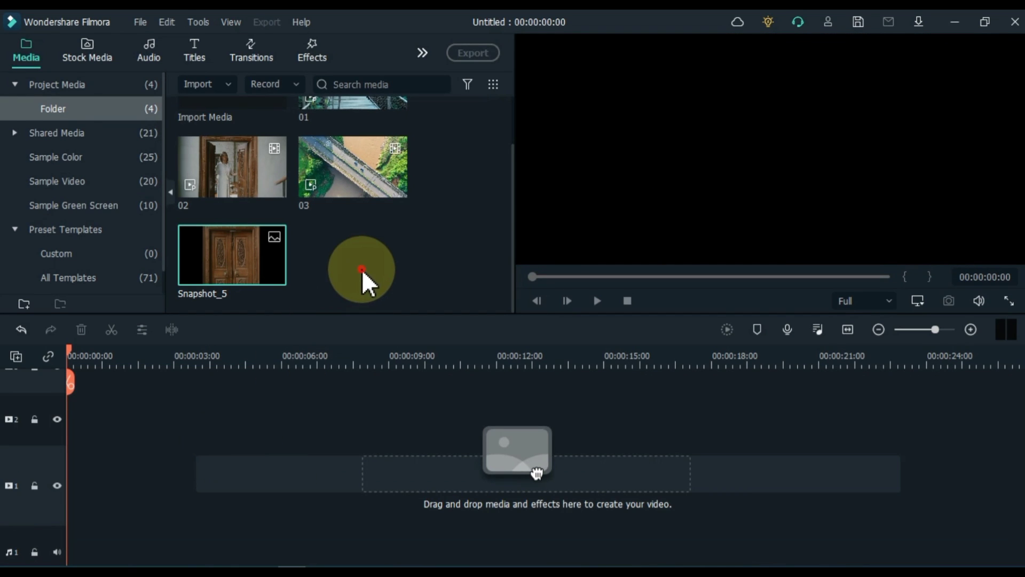
- Place road clip 03 at the timeline start with a Black colour layer above it
click(355, 187)
drag(352, 184, 79, 457)
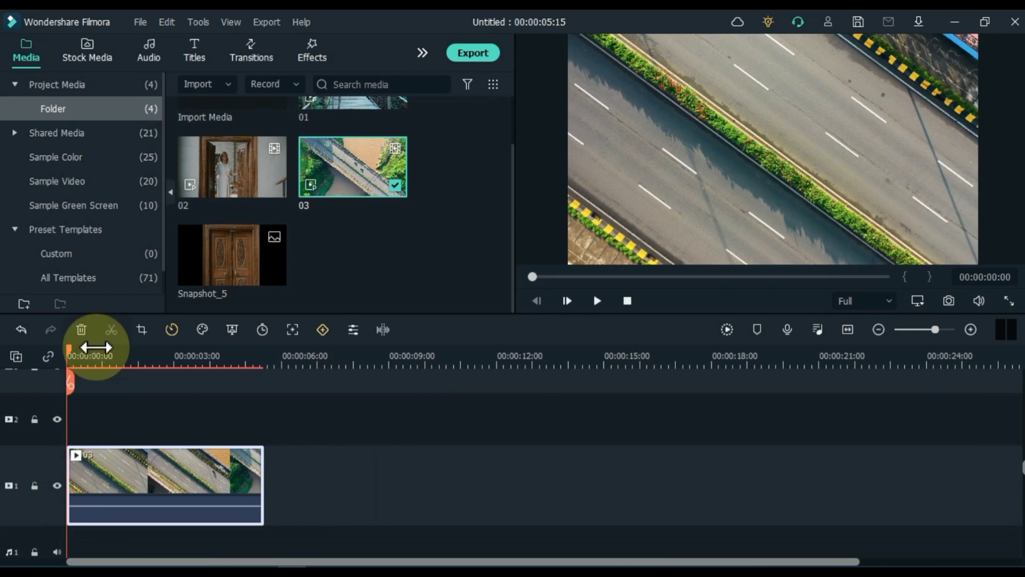
click(96, 156)
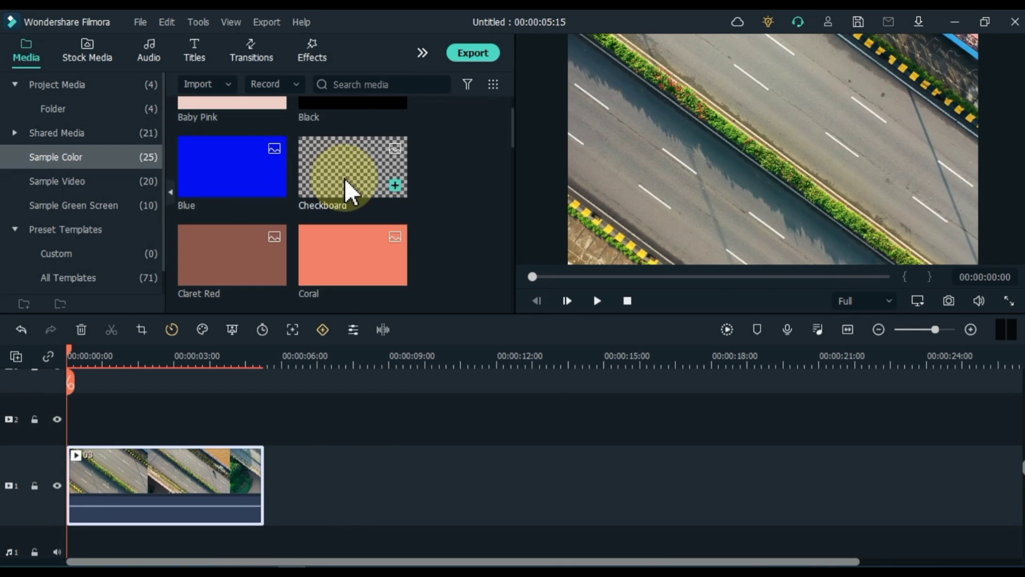
drag(515, 129, 514, 101)
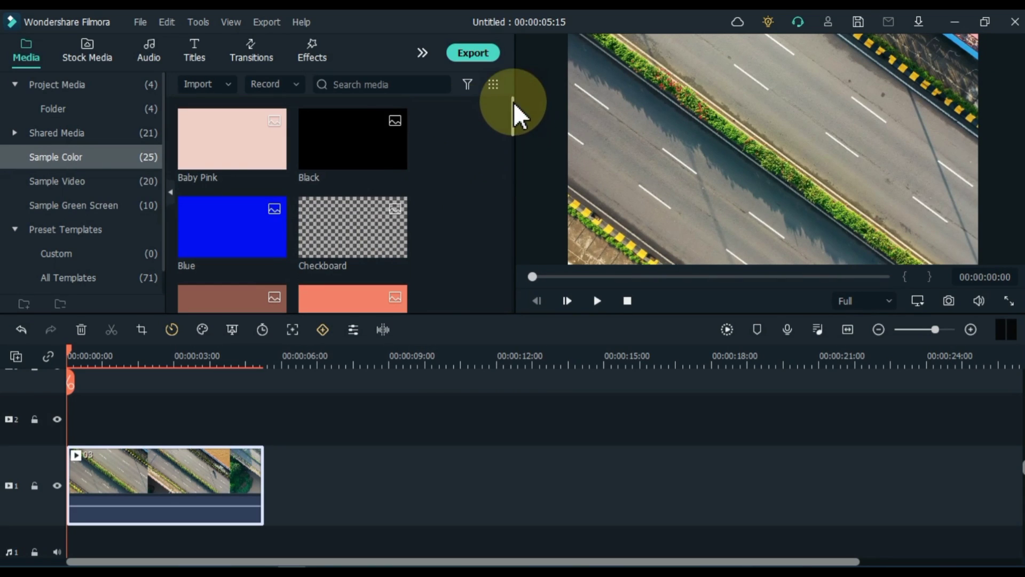
drag(329, 139, 62, 428)
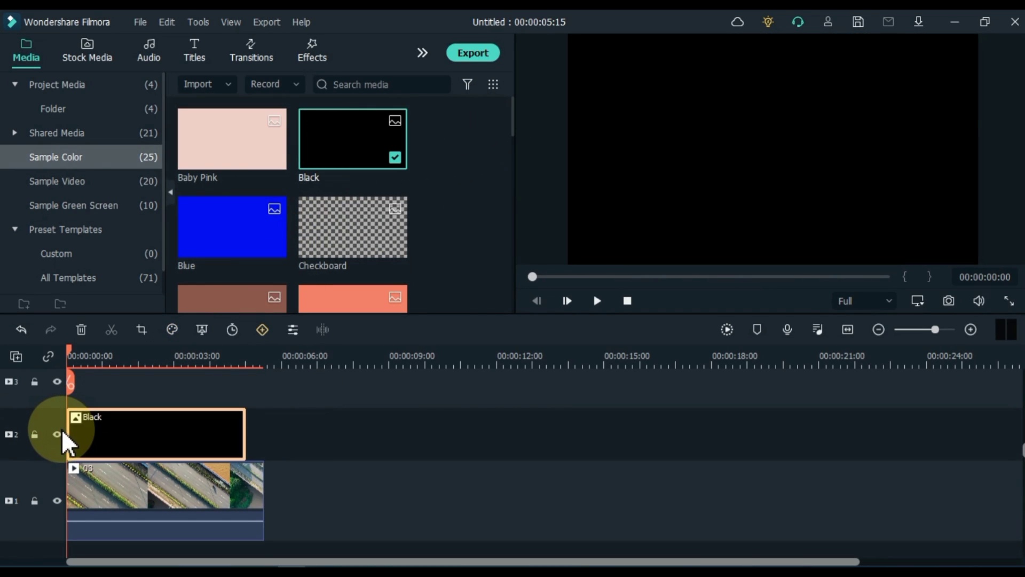
- Shrink, rotate and position the Black band diagonally along the road, enlarging it toward the upper right
double_click(128, 424)
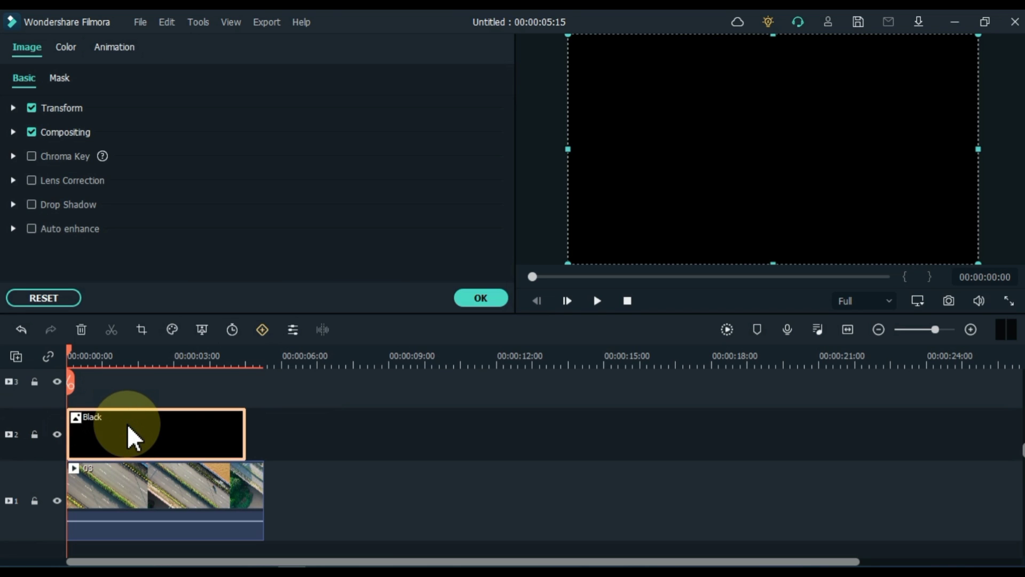
drag(772, 263, 784, 149)
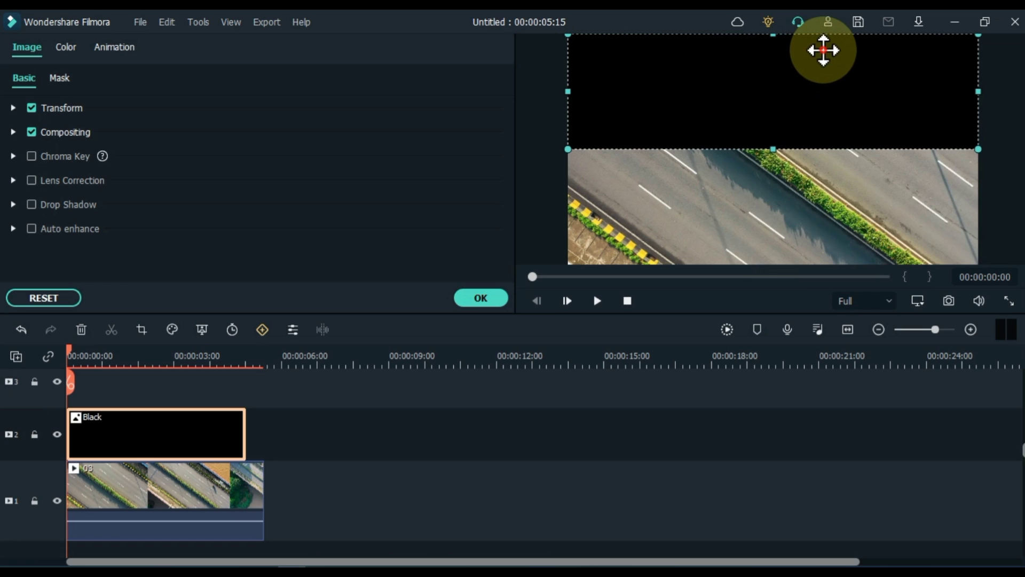
drag(823, 50, 824, 86)
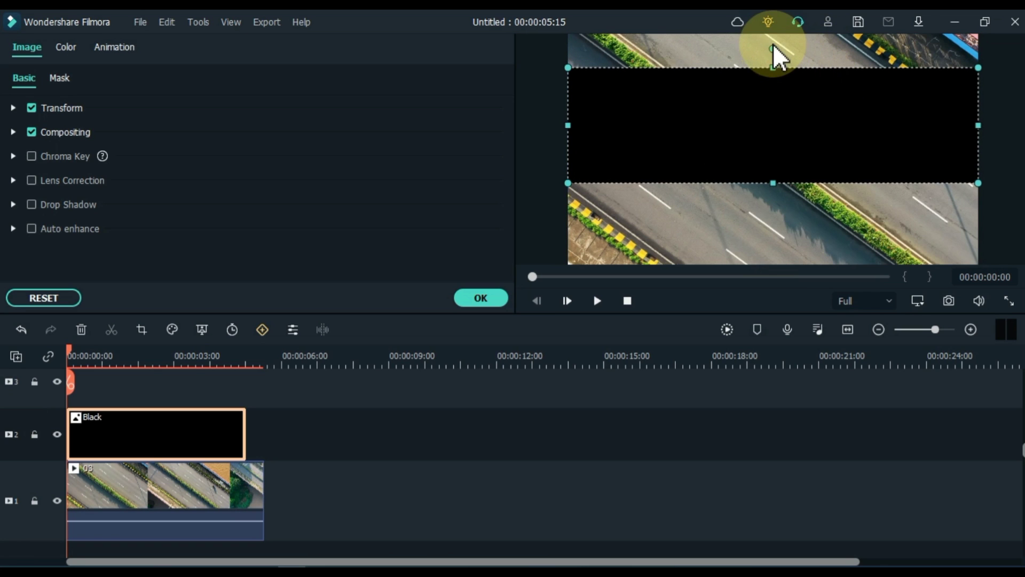
drag(776, 50, 817, 63)
mouse_move(805, 146)
mouse_down()
mouse_move(830, 137)
mouse_move(821, 138)
mouse_up()
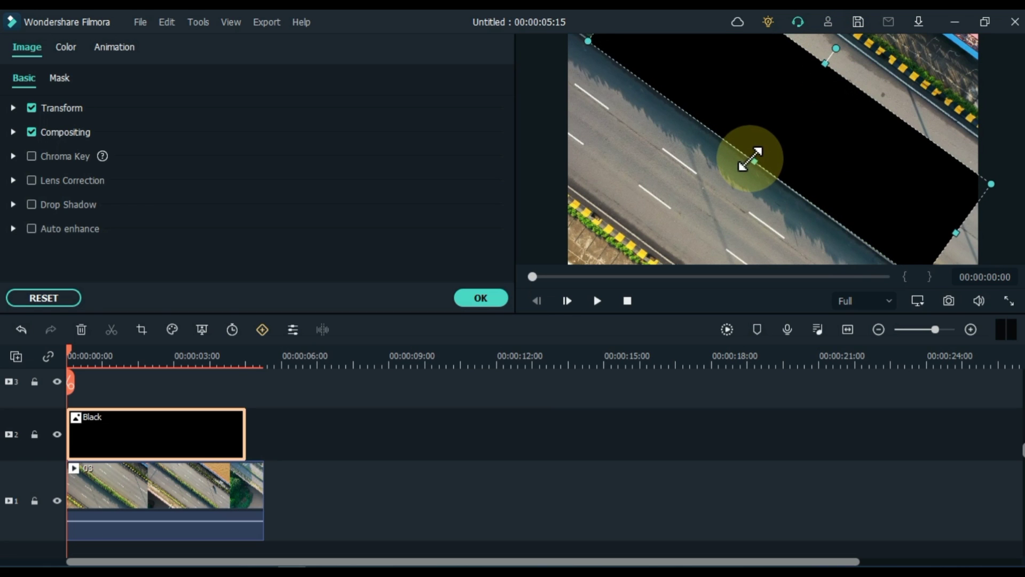
drag(752, 142, 998, 270)
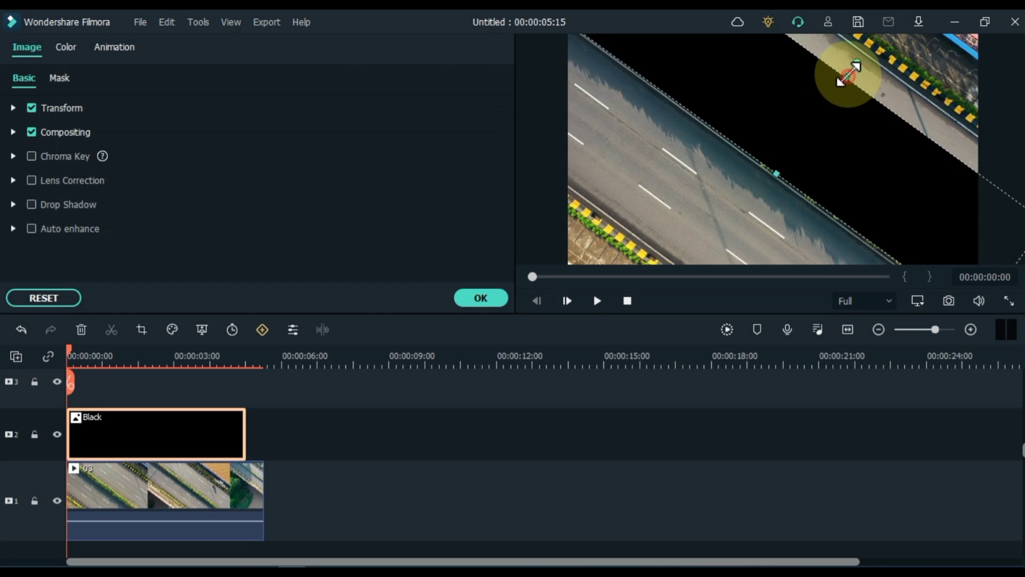
drag(849, 76, 954, 21)
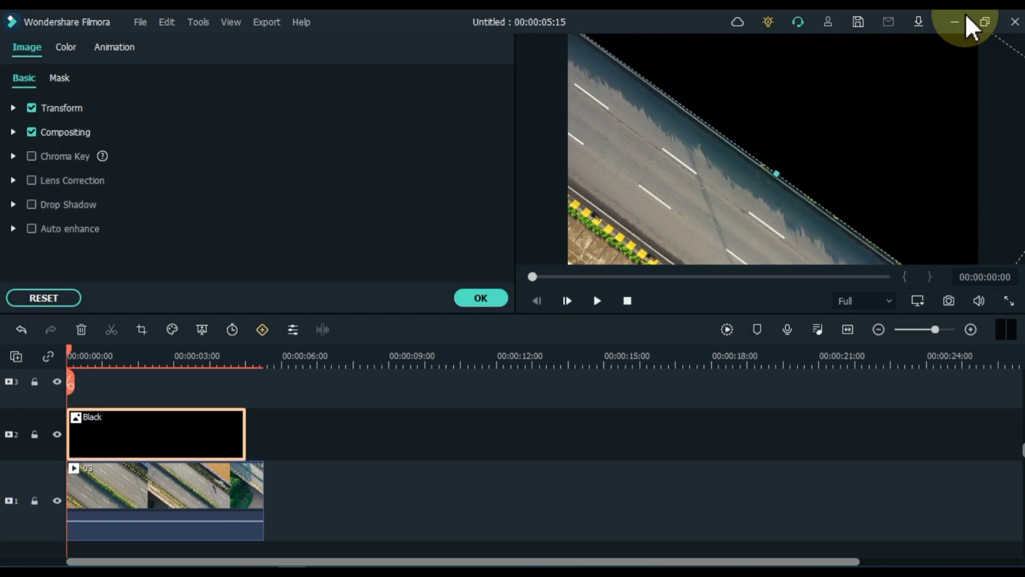
- Copy the Black overlay clip and paste it onto track 3
right_click(135, 429)
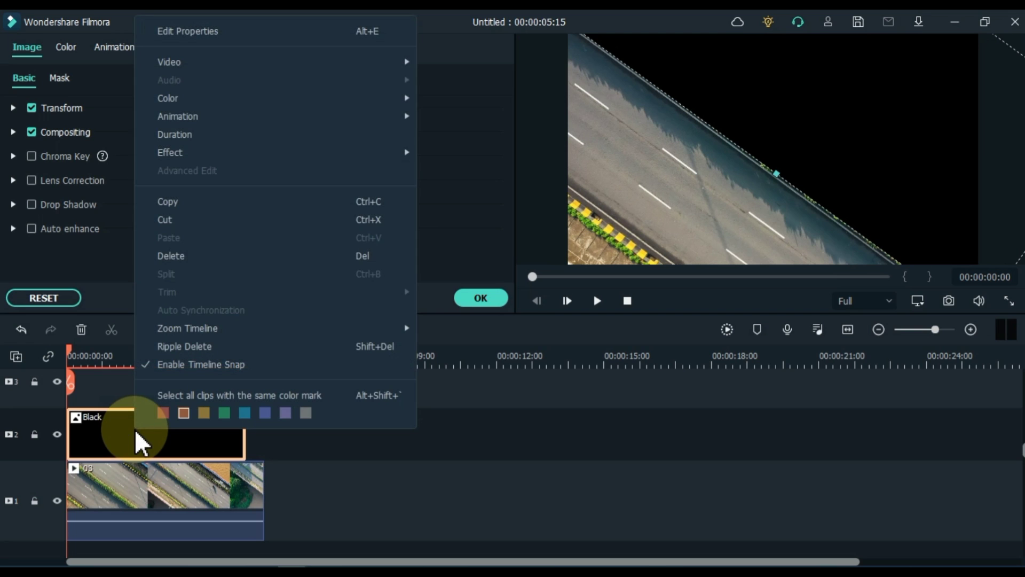
click(191, 199)
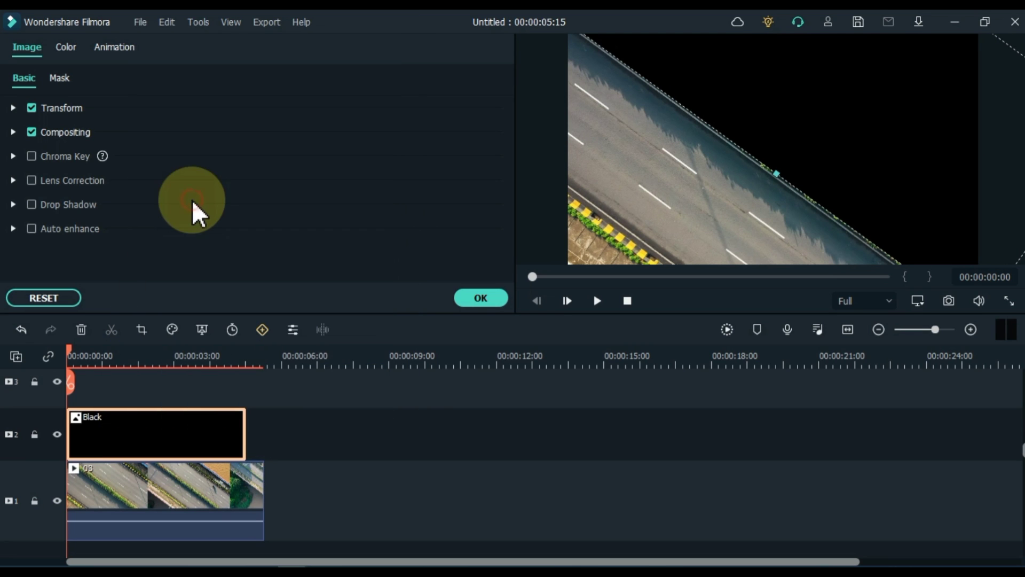
scroll(54, 397, up, 1)
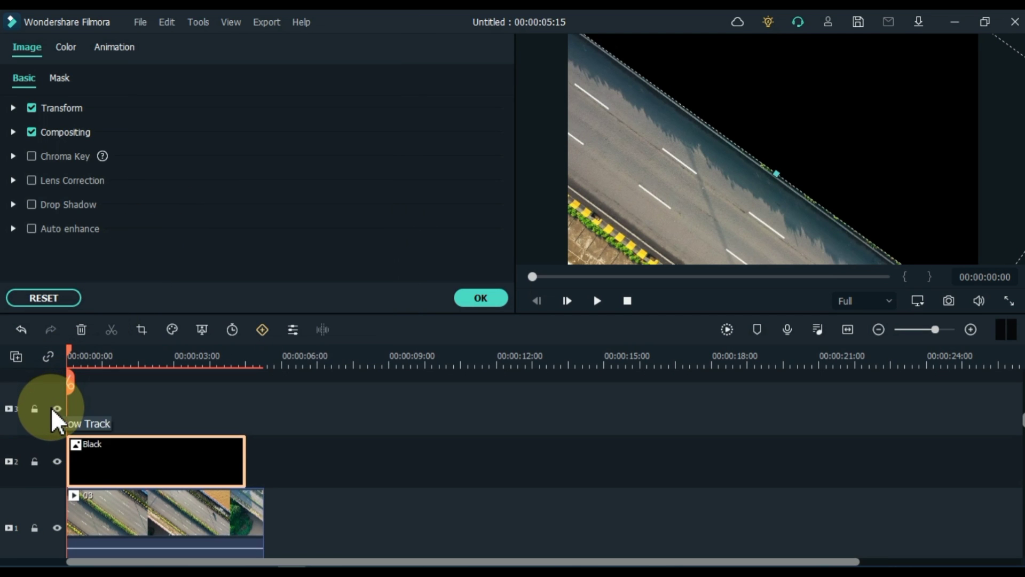
right_click(109, 415)
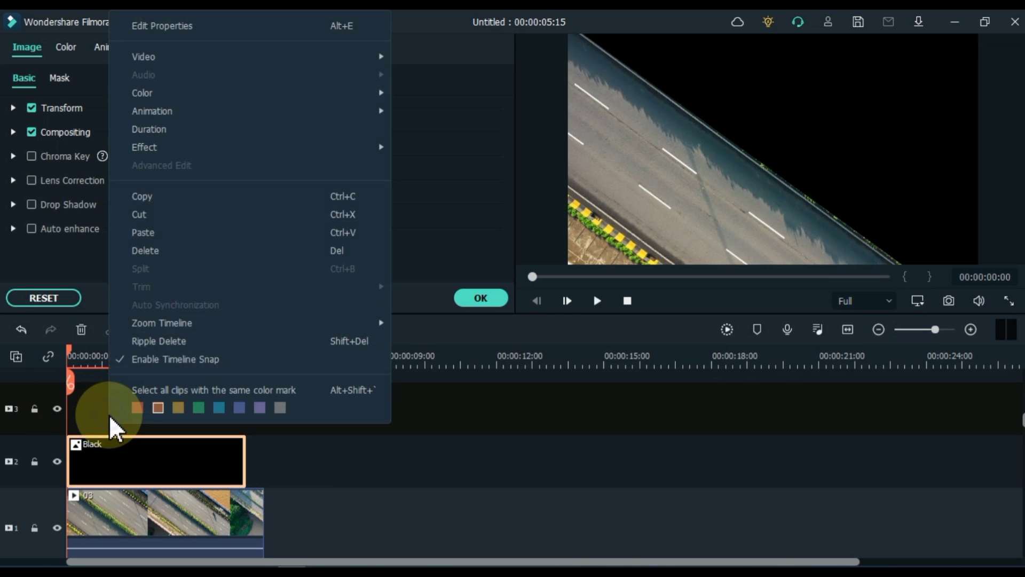
click(157, 233)
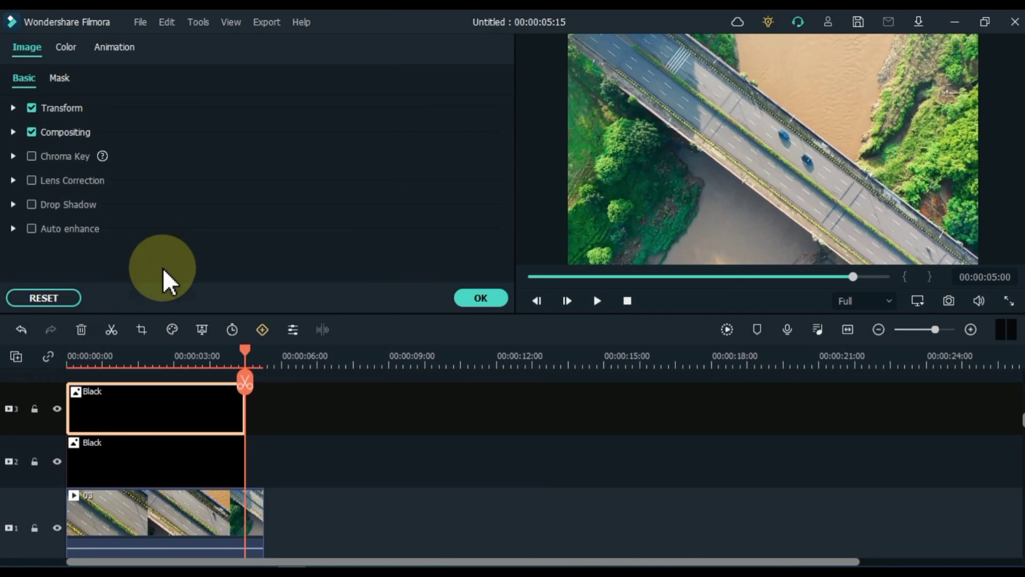
- Move the pasted overlay down and left to mask the road's lower-left side
drag(242, 348, 35, 387)
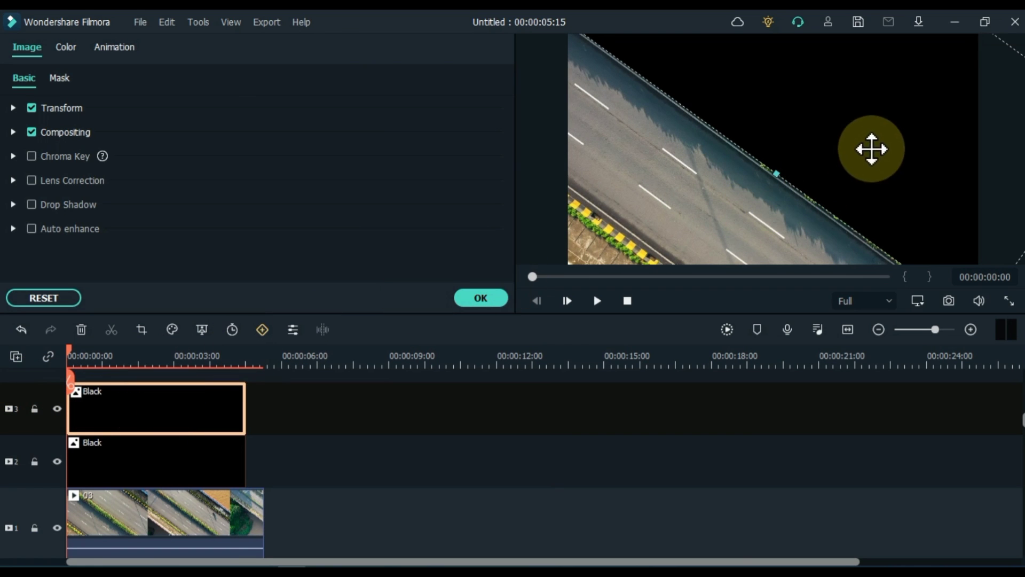
drag(883, 140, 583, 404)
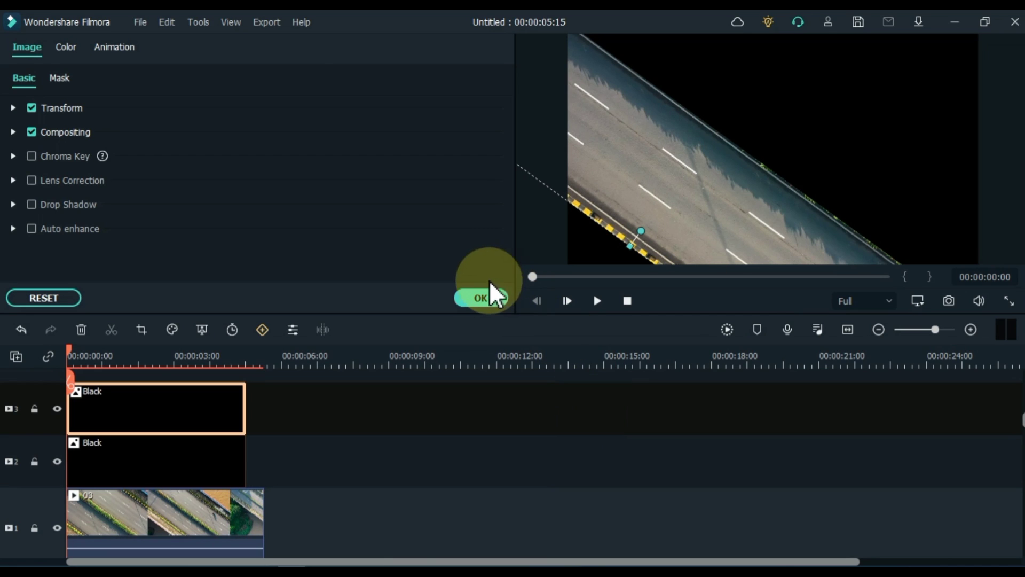
click(478, 293)
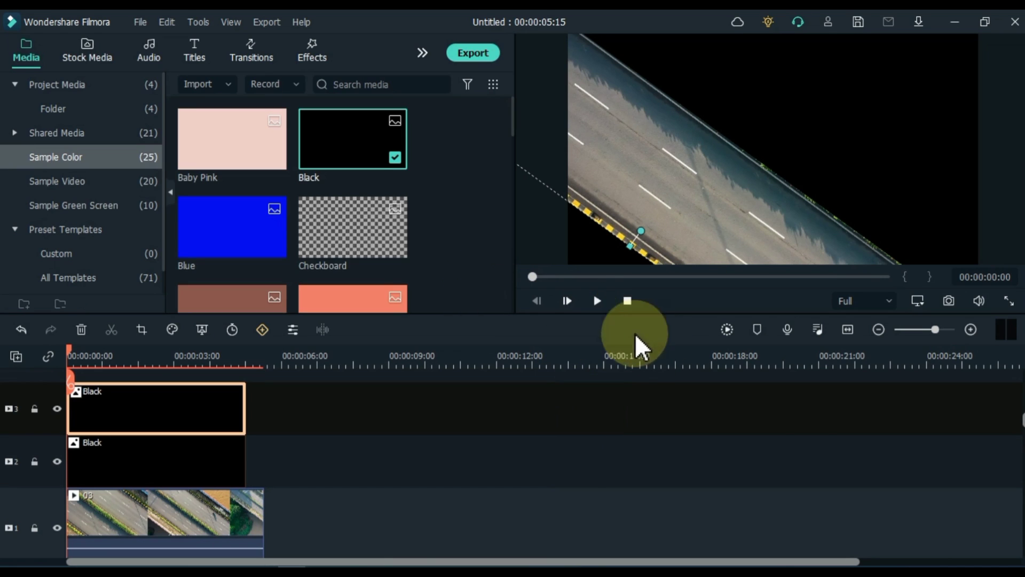
- Capture the diagonal road band as Snapshot_6, then delete all three timeline clips
click(799, 415)
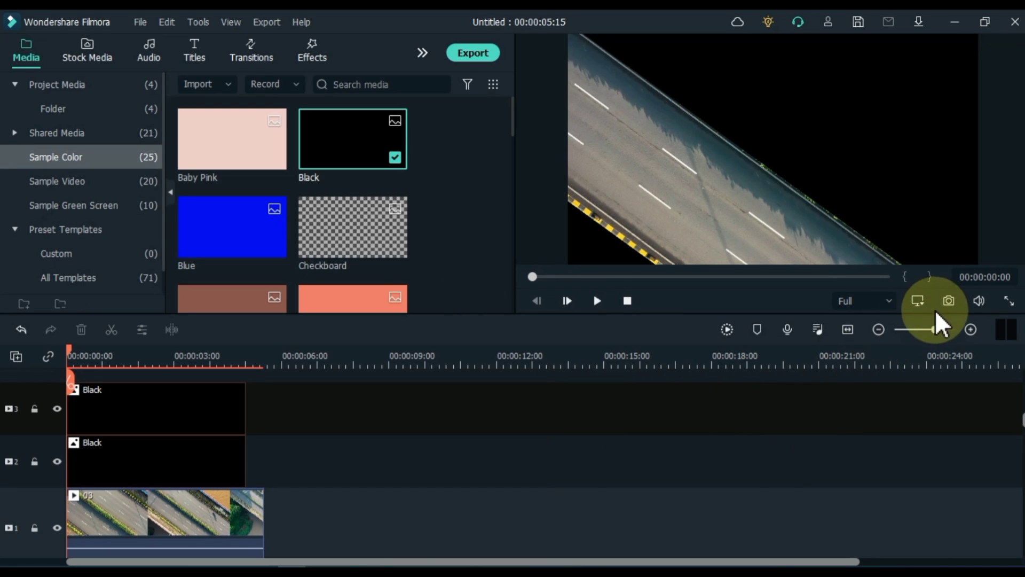
click(949, 301)
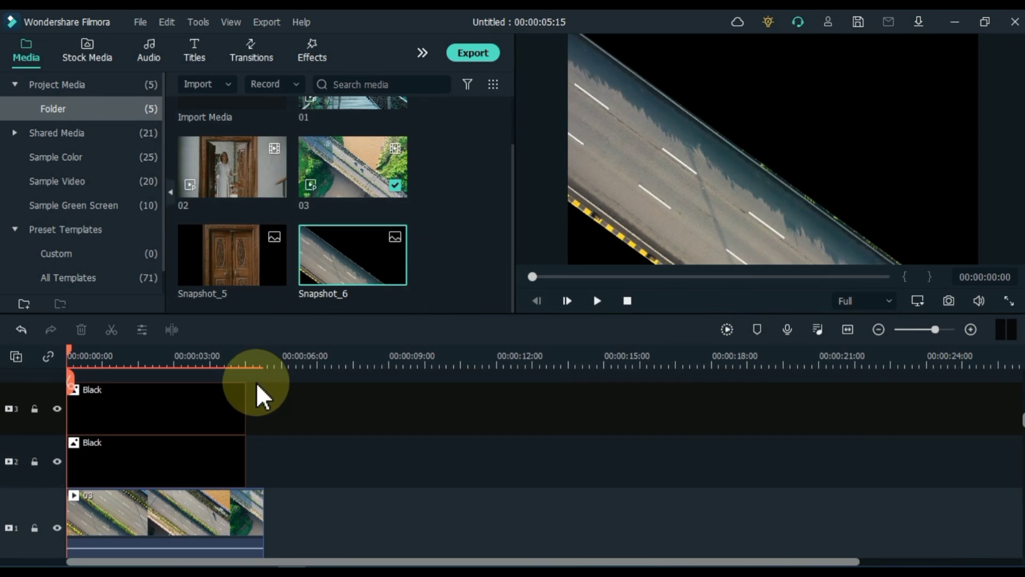
drag(255, 387, 193, 538)
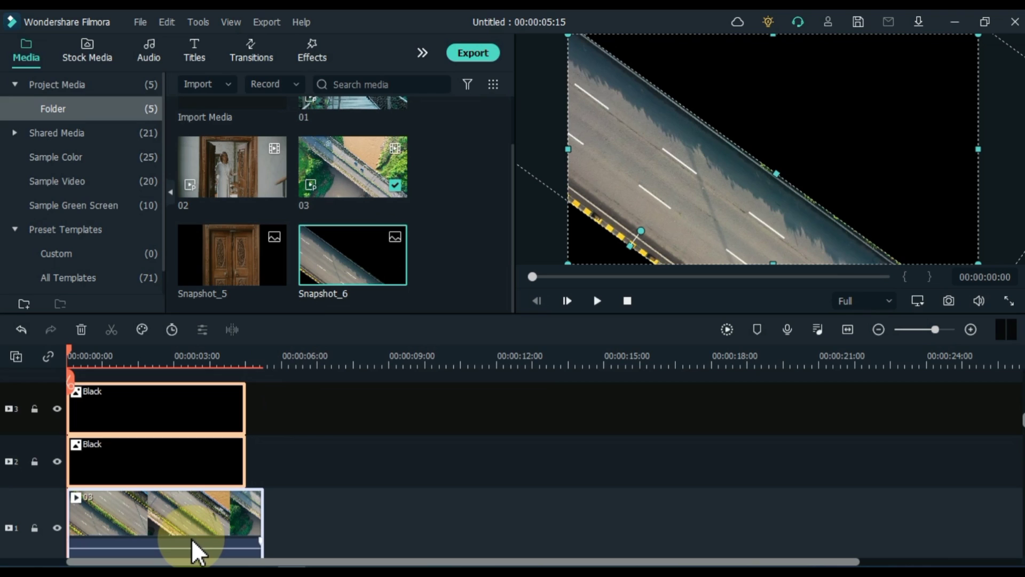
key(Delete)
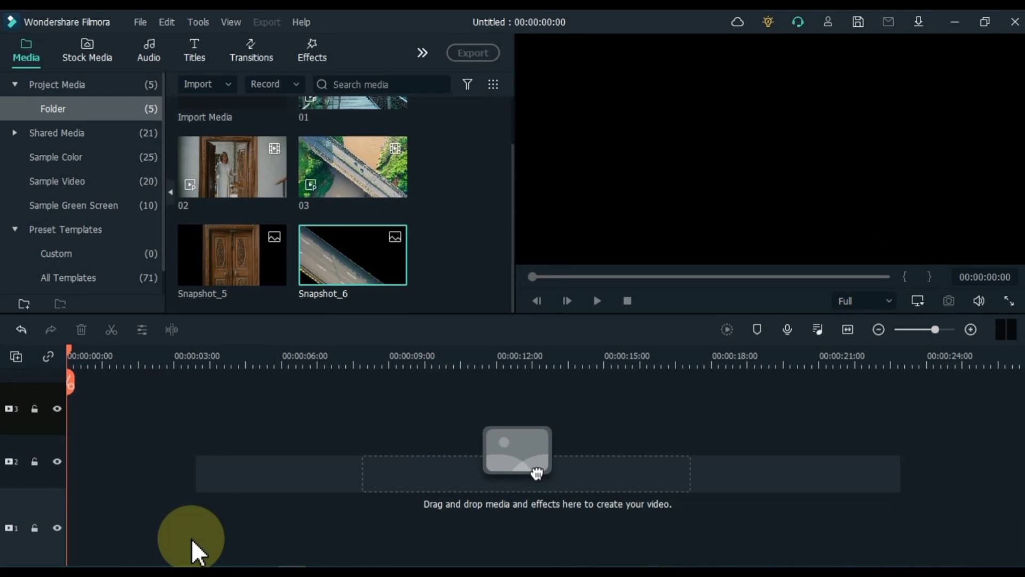
- Place clips 01, 02 and 03 end to end on the main video track
click(446, 255)
scroll(447, 255, up, 1)
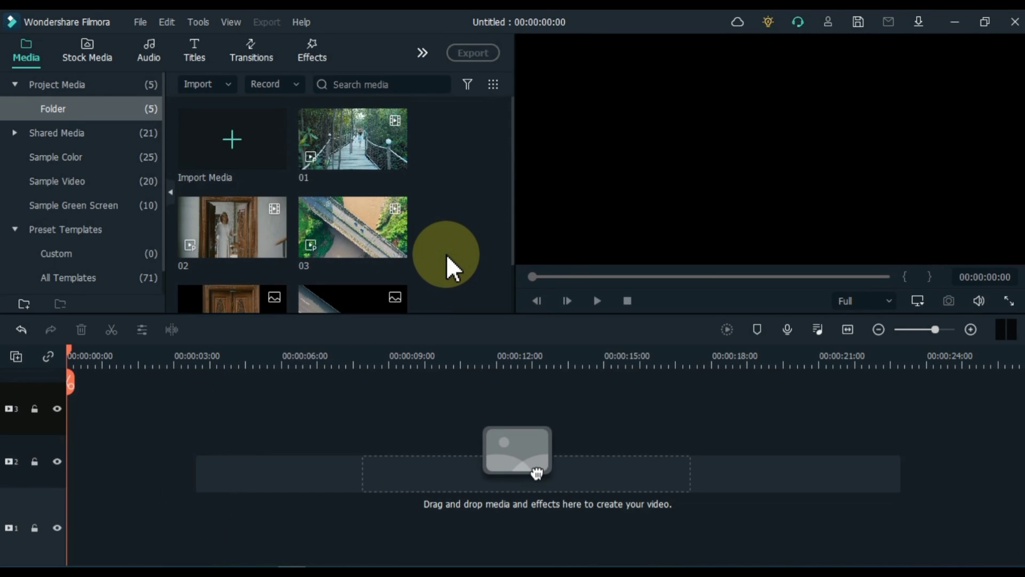
drag(332, 136, 74, 527)
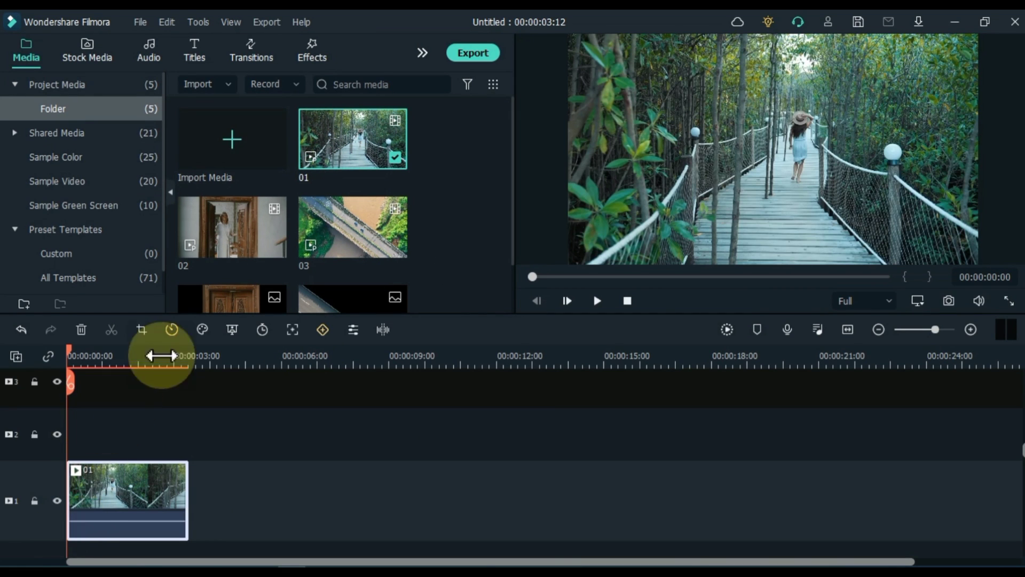
drag(235, 246, 198, 489)
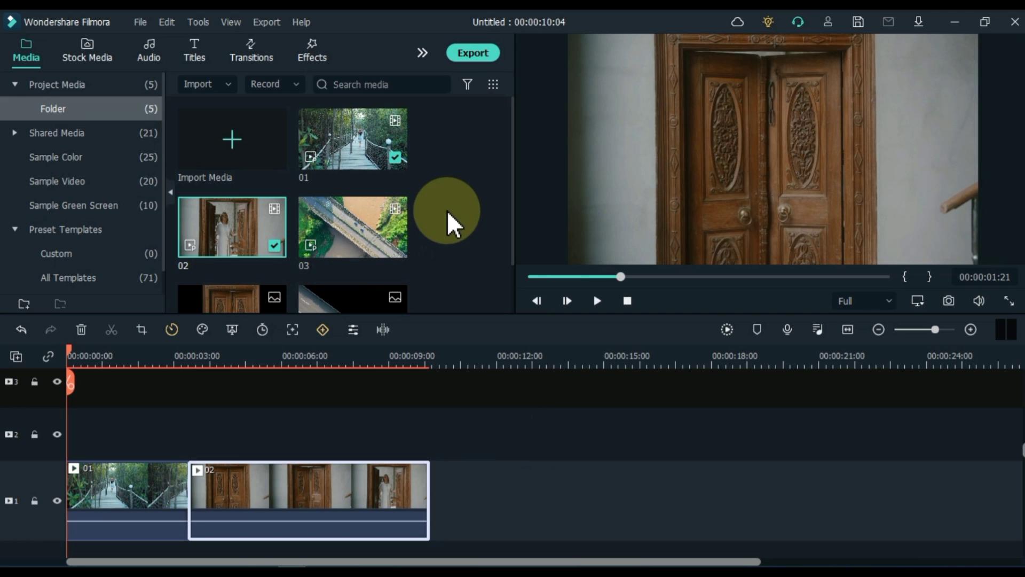
click(360, 236)
drag(360, 236, 442, 504)
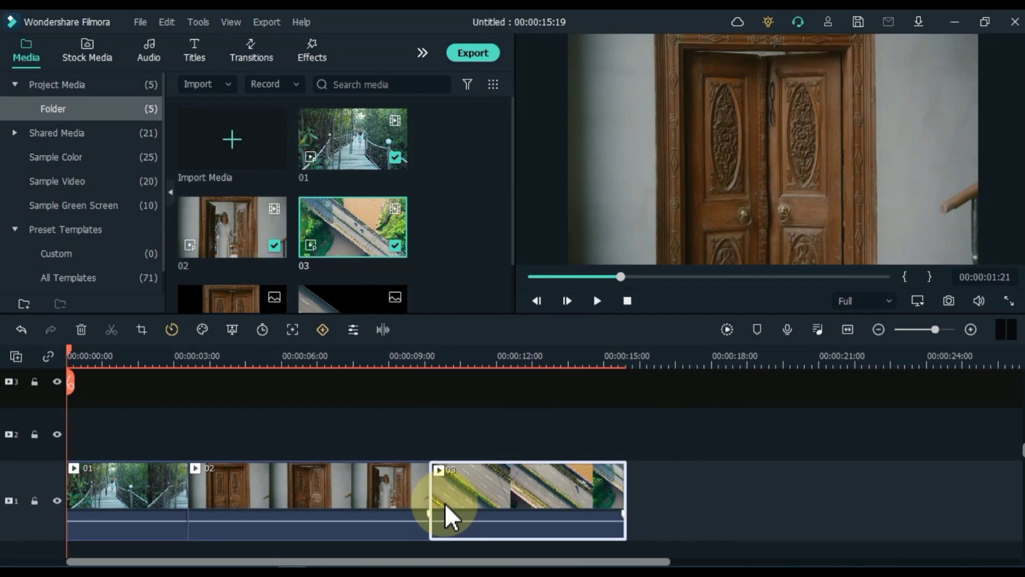
- Play the 00:00:15:19 sequence in the preview, then zoom the timeline back to the start
click(389, 431)
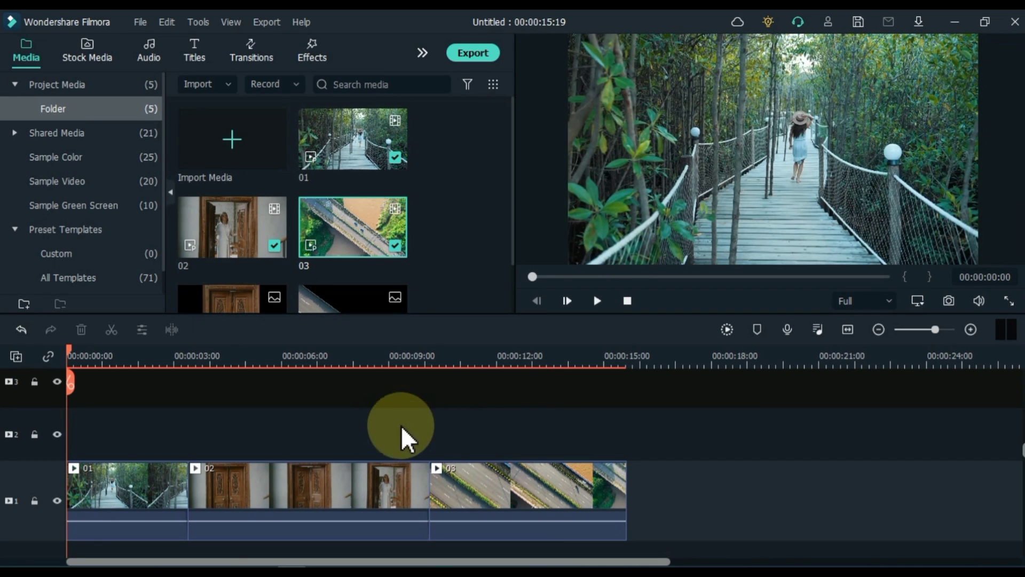
click(597, 300)
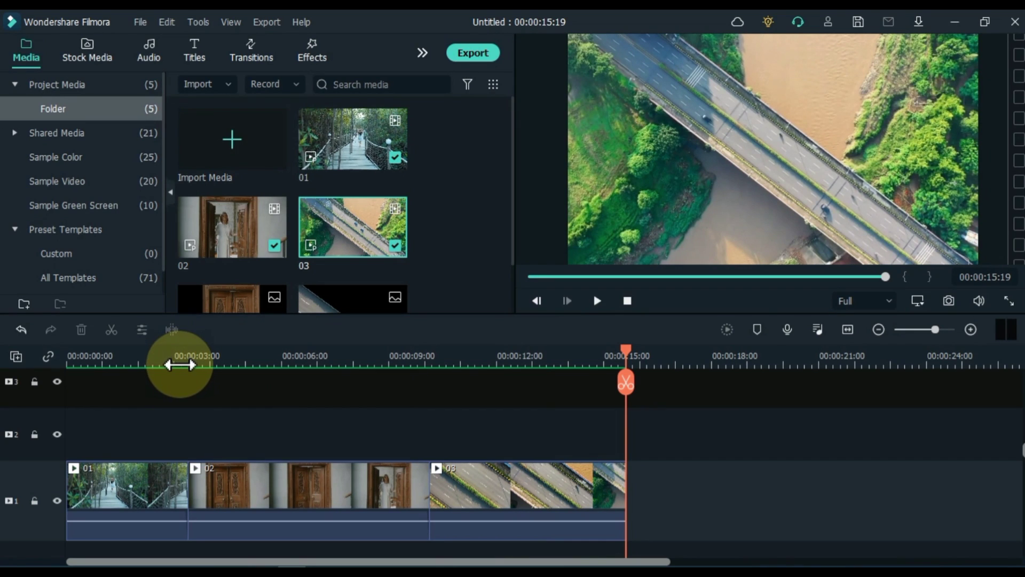
key(ctrl+equal)
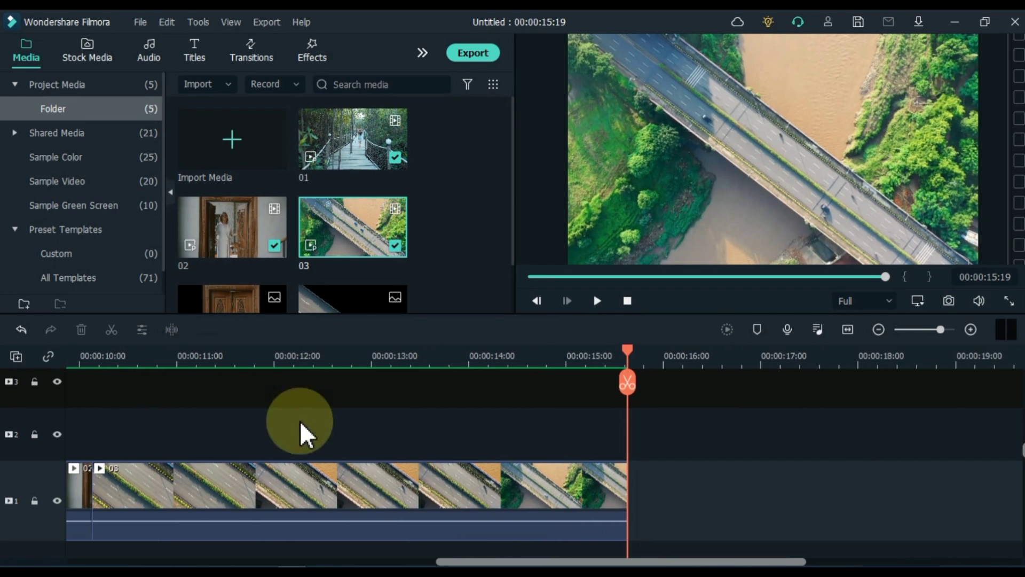
drag(464, 560, 50, 545)
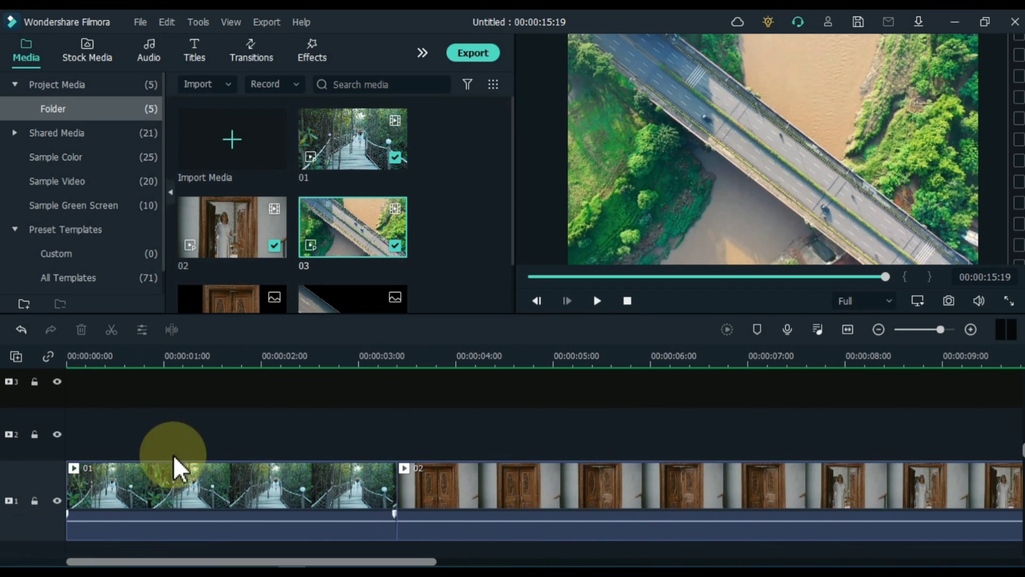
click(449, 280)
scroll(450, 279, down, 1)
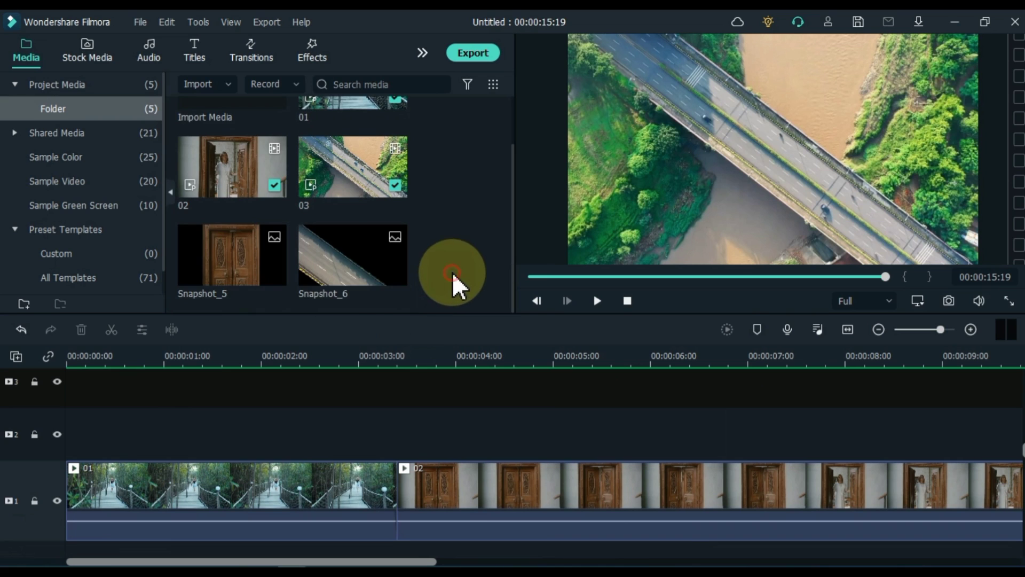
- Place Snapshot_5 on track 2 and Snapshot_6 on track 3, both starting at 0:00
drag(204, 254, 60, 434)
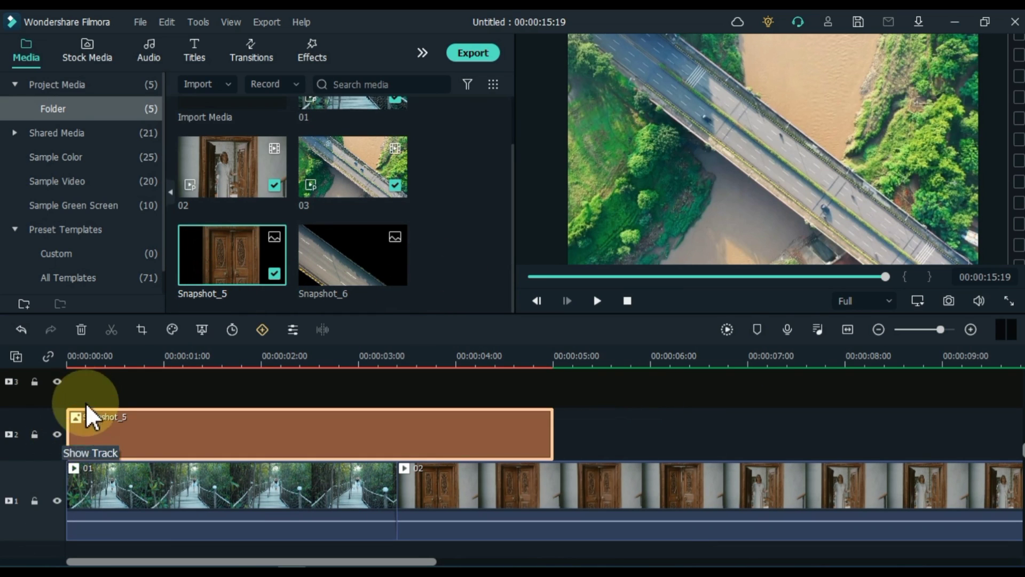
click(95, 355)
drag(96, 352, 22, 391)
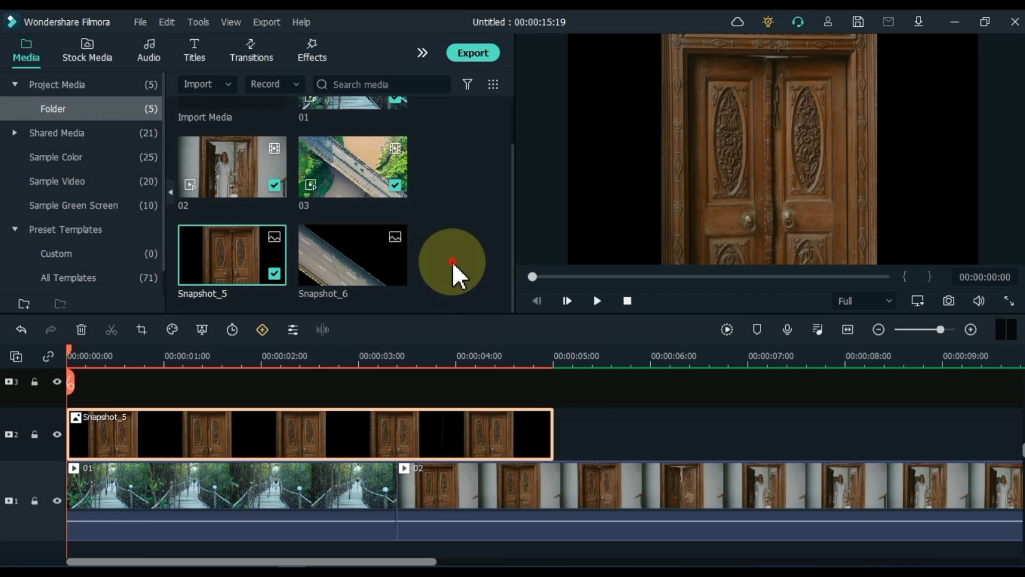
drag(337, 262, 55, 397)
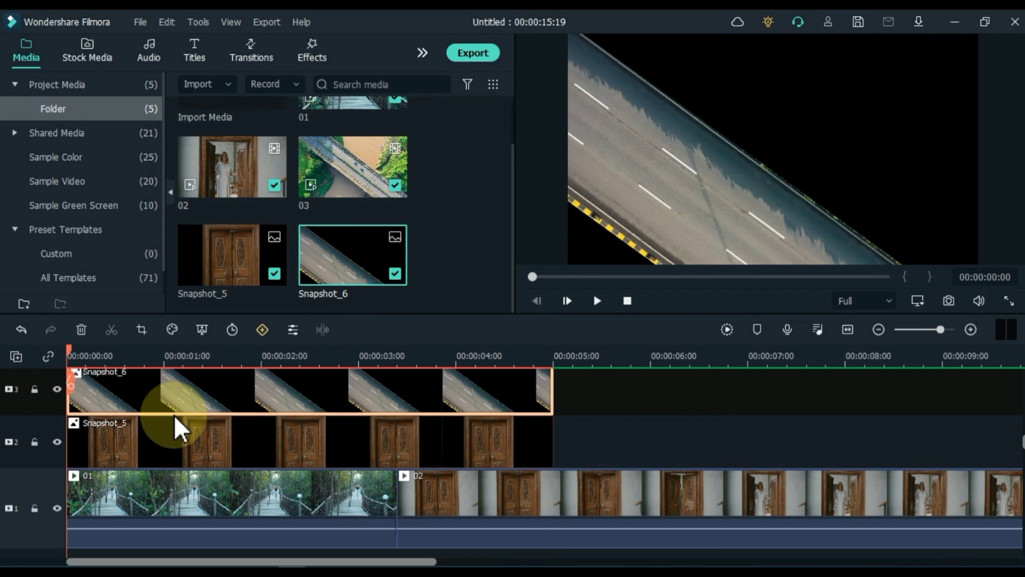
scroll(174, 415, up, 1)
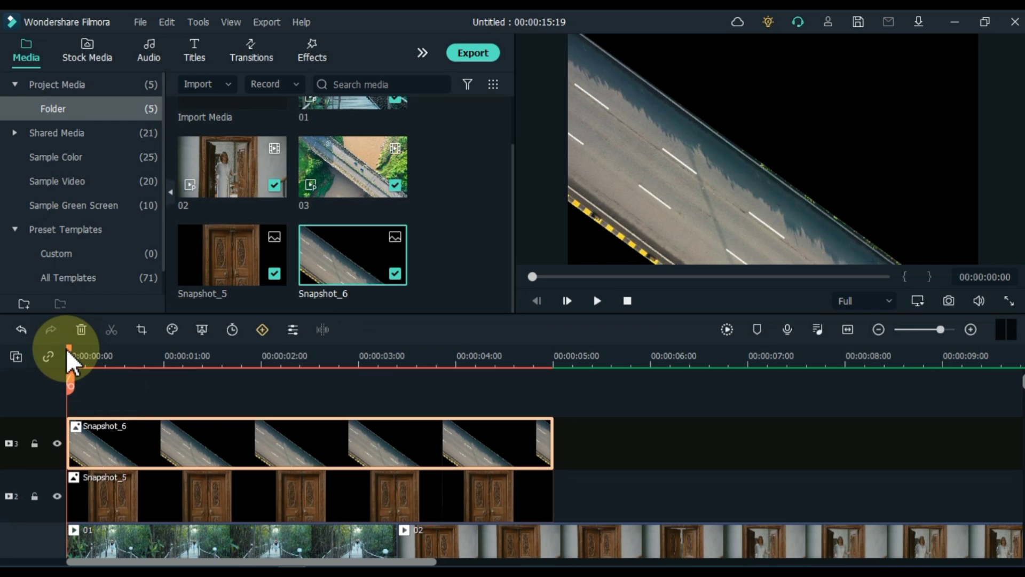
- Split both snapshot clips at 00:00:02:00 and delete their right halves
drag(68, 350, 261, 355)
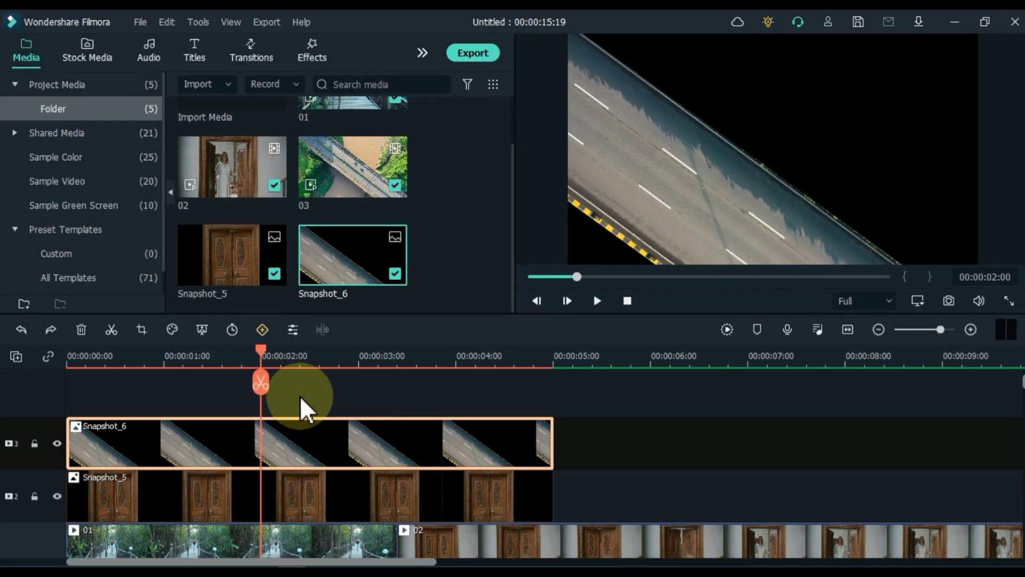
drag(300, 396, 287, 492)
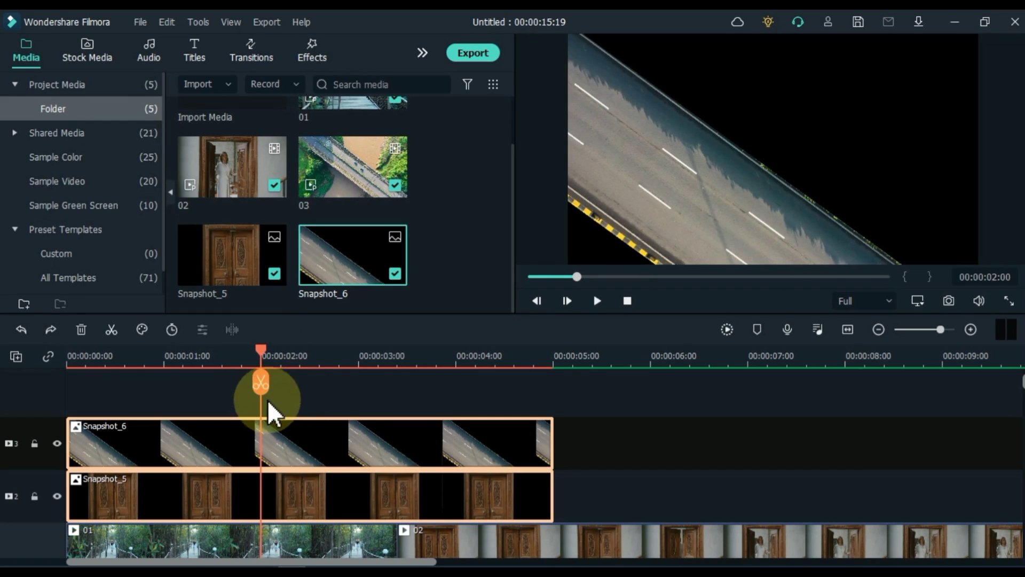
click(261, 382)
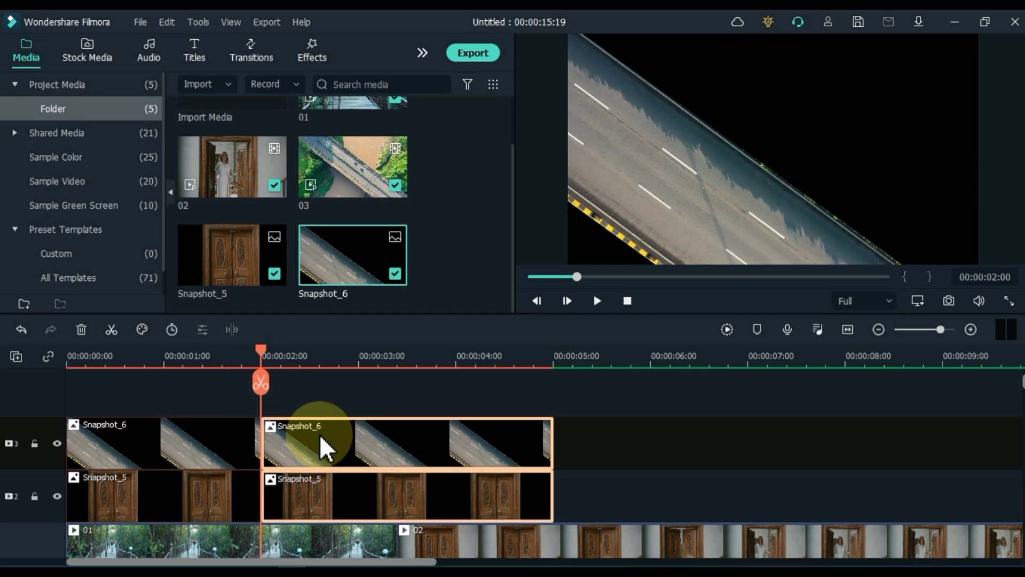
key(Delete)
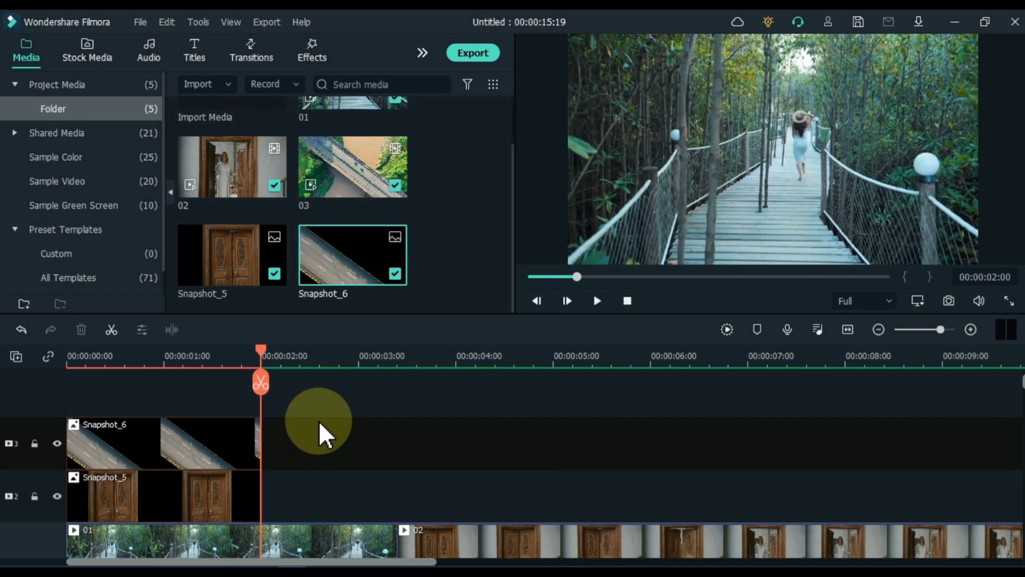
drag(260, 354, 152, 354)
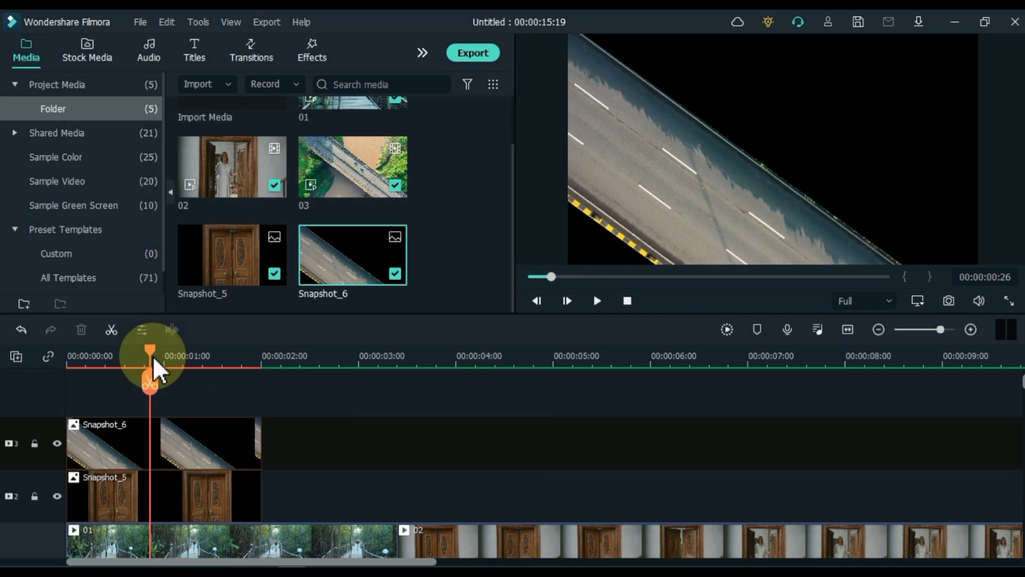
- Apply Chroma Key to Snapshot_6 with black as the key colour
click(153, 449)
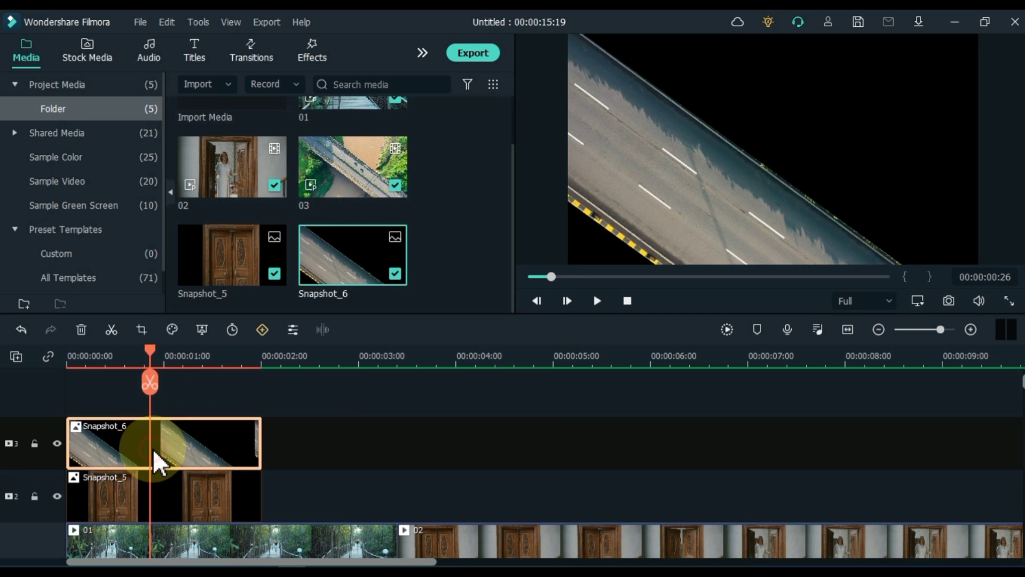
click(203, 329)
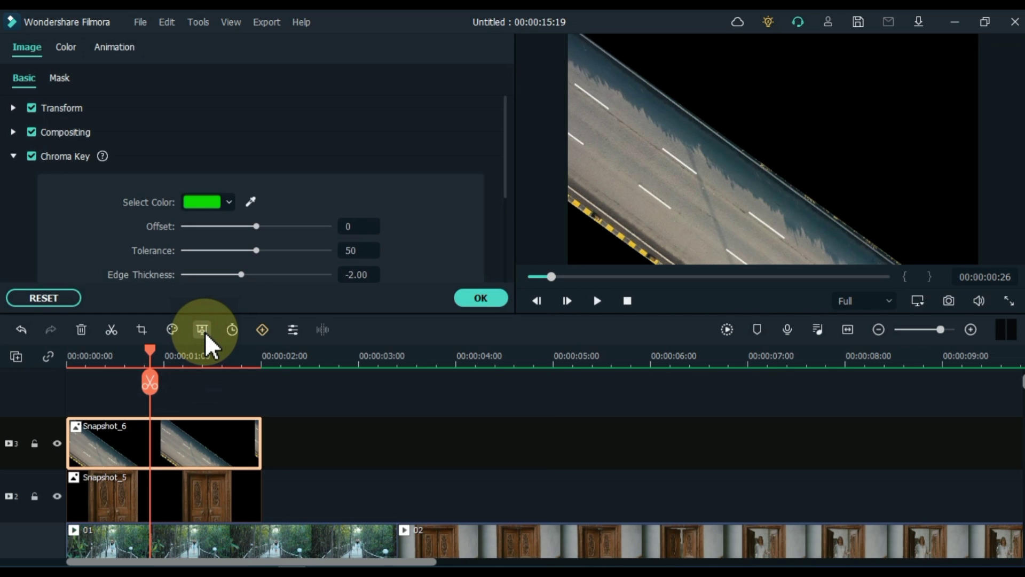
click(218, 203)
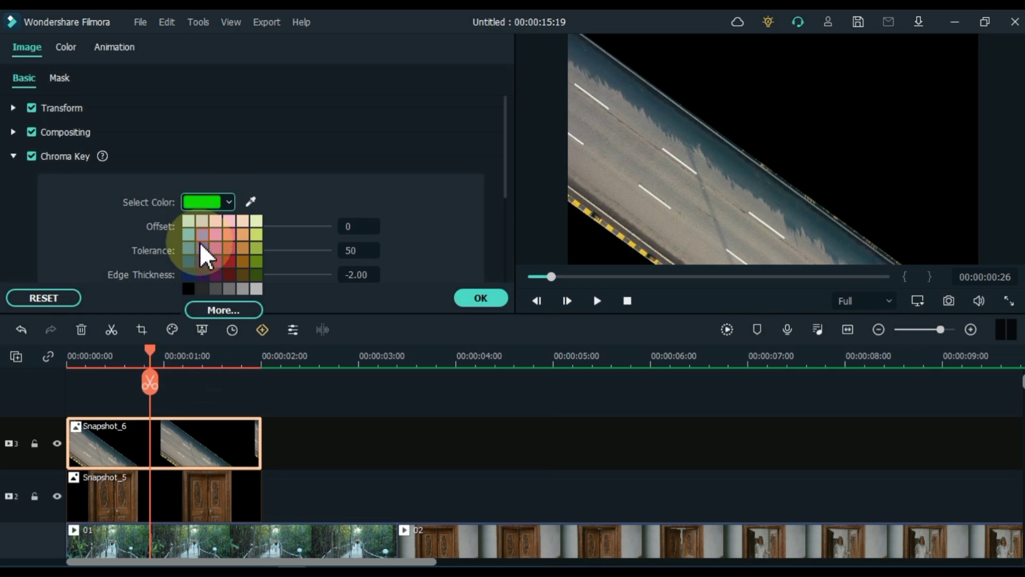
click(188, 287)
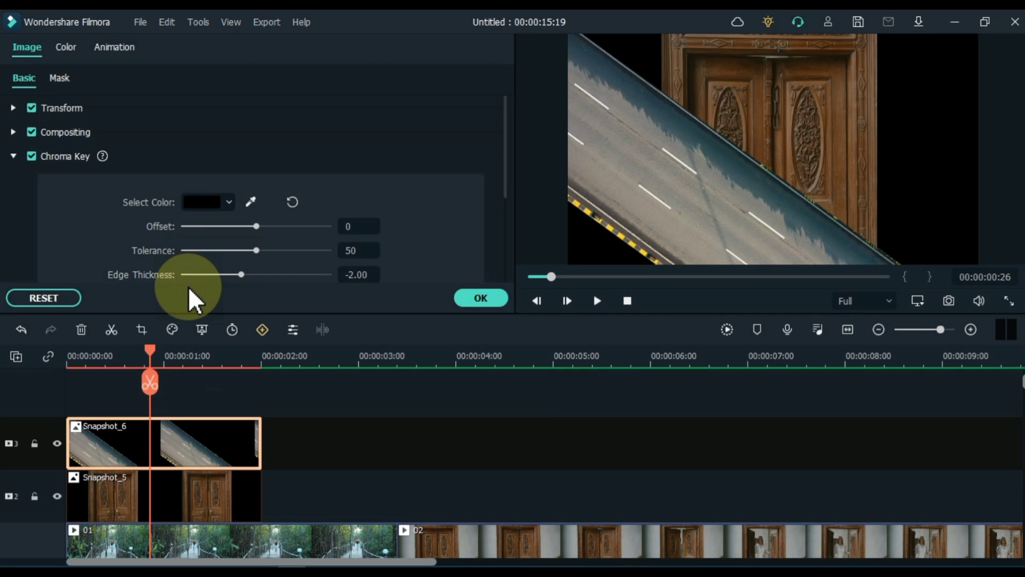
- Enable Chroma Key on Snapshot_5, keying out black, and confirm
click(189, 486)
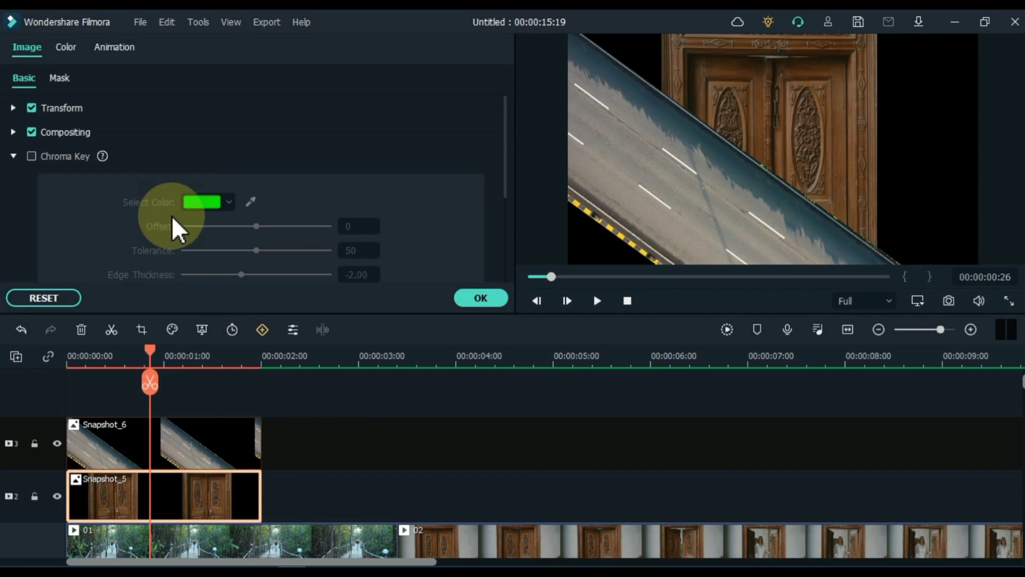
click(43, 160)
click(203, 205)
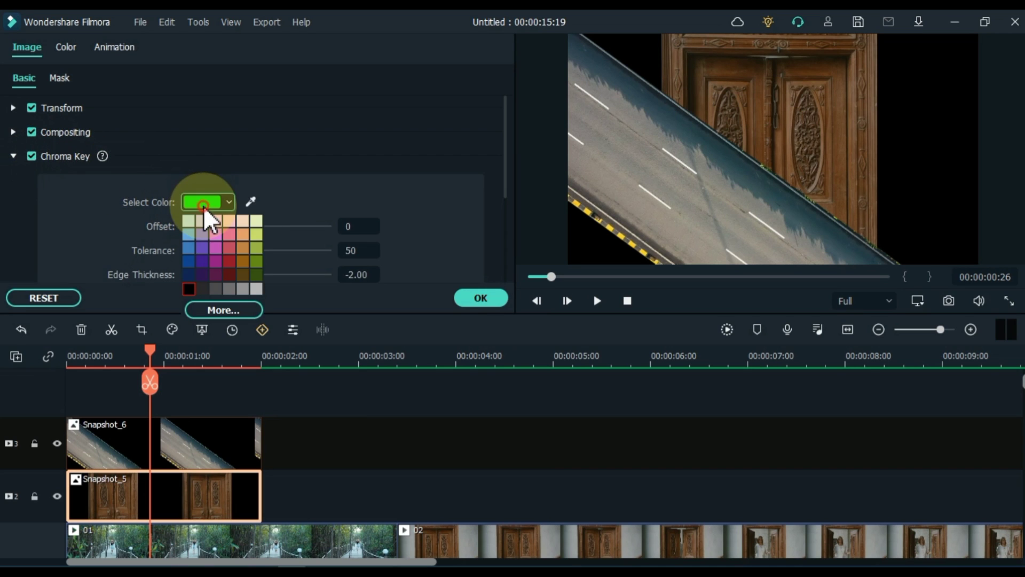
click(184, 289)
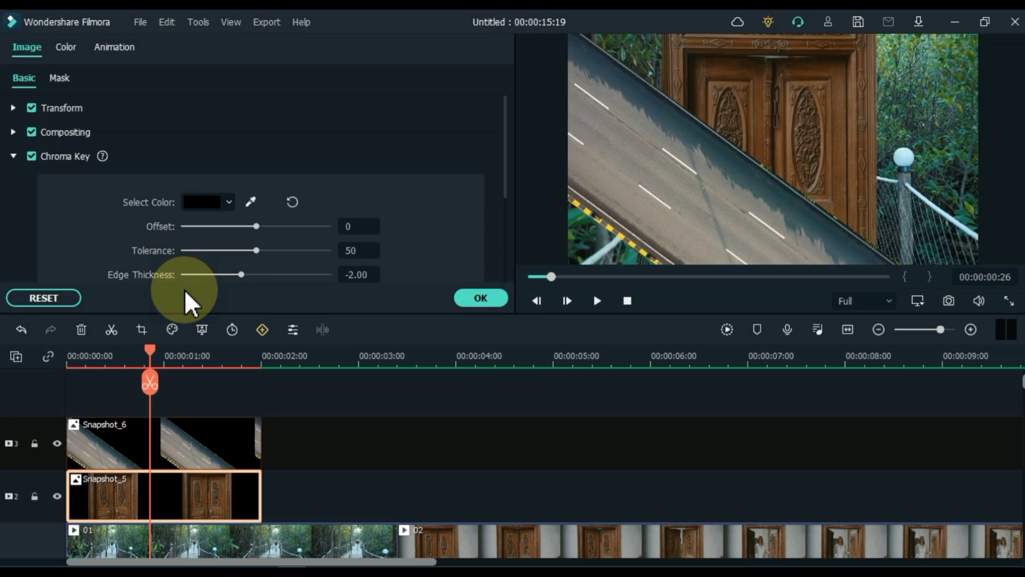
click(465, 296)
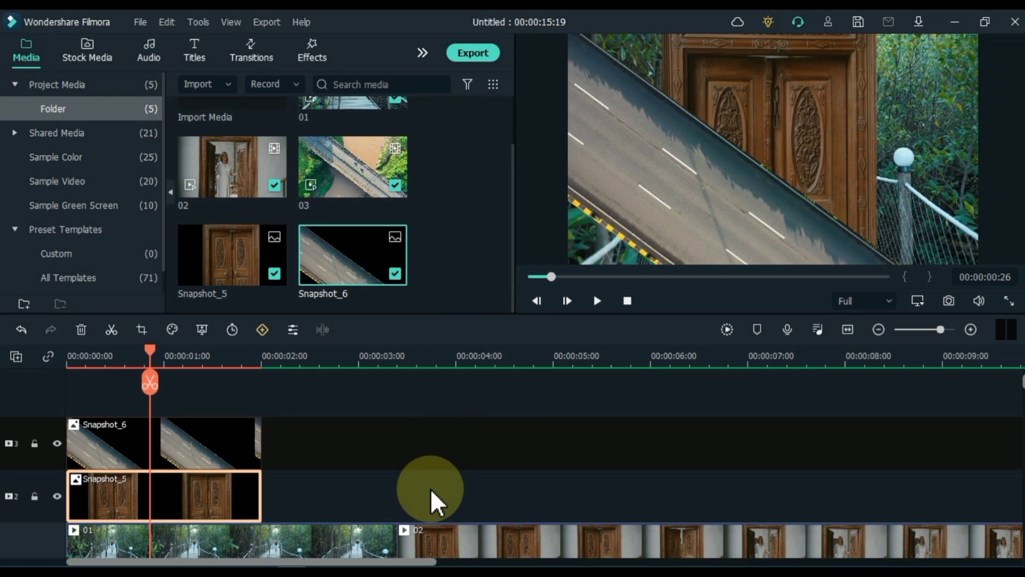
- Move the door snapshot later on track 2 over the cut into clip 02, then fit the timeline
scroll(430, 488, down, 1)
drag(185, 481, 427, 460)
scroll(411, 496, down, 2)
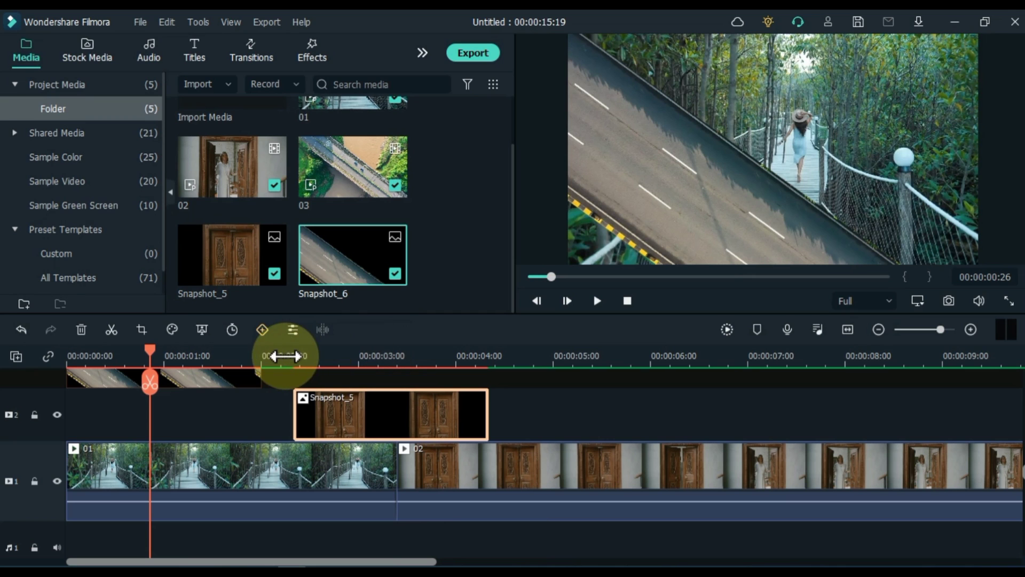
click(853, 331)
scroll(439, 467, up, 2)
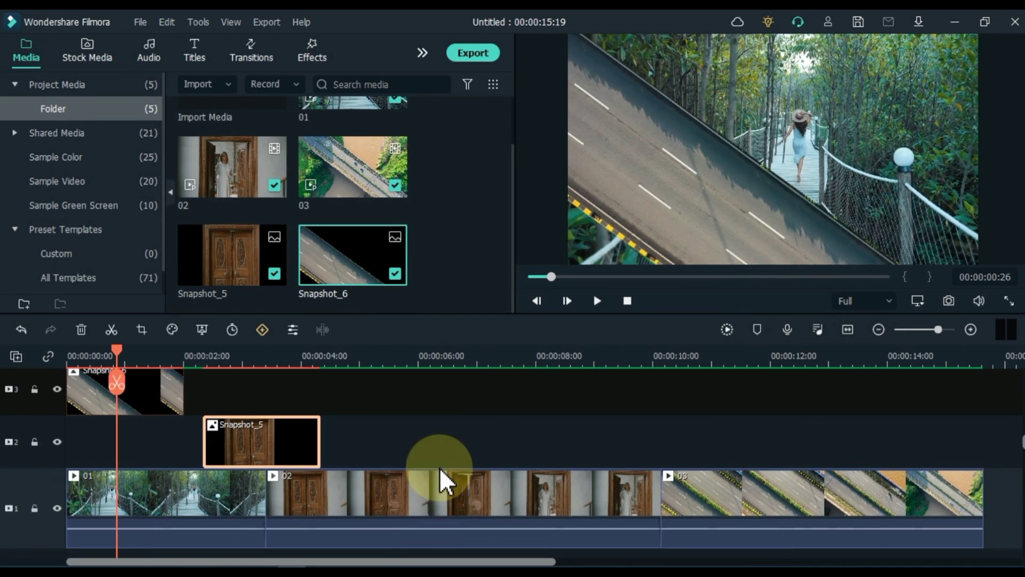
- Place the road snapshot on track 2 over the cut into clip 03 and play the edit
drag(131, 411, 674, 453)
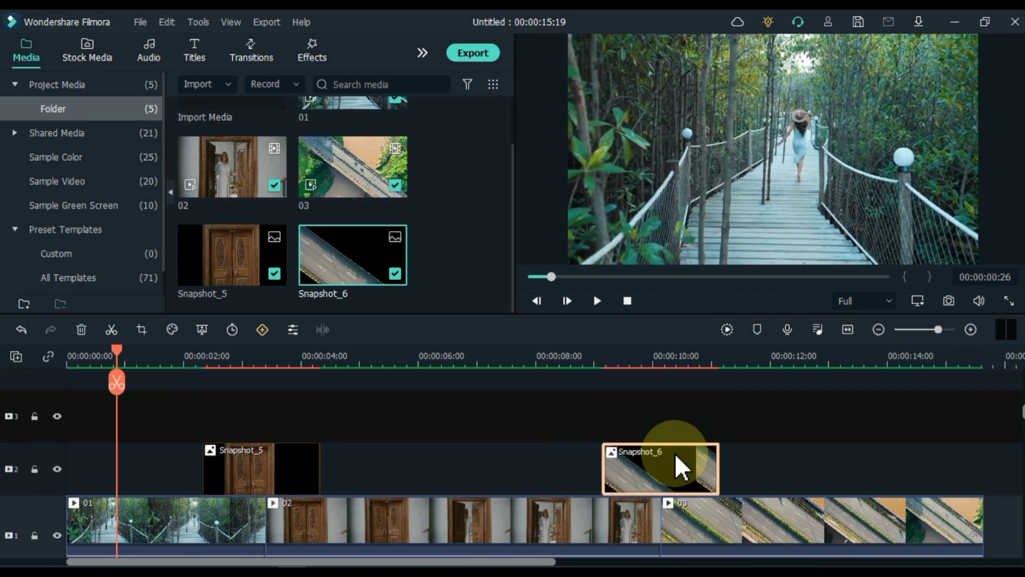
click(392, 444)
click(394, 425)
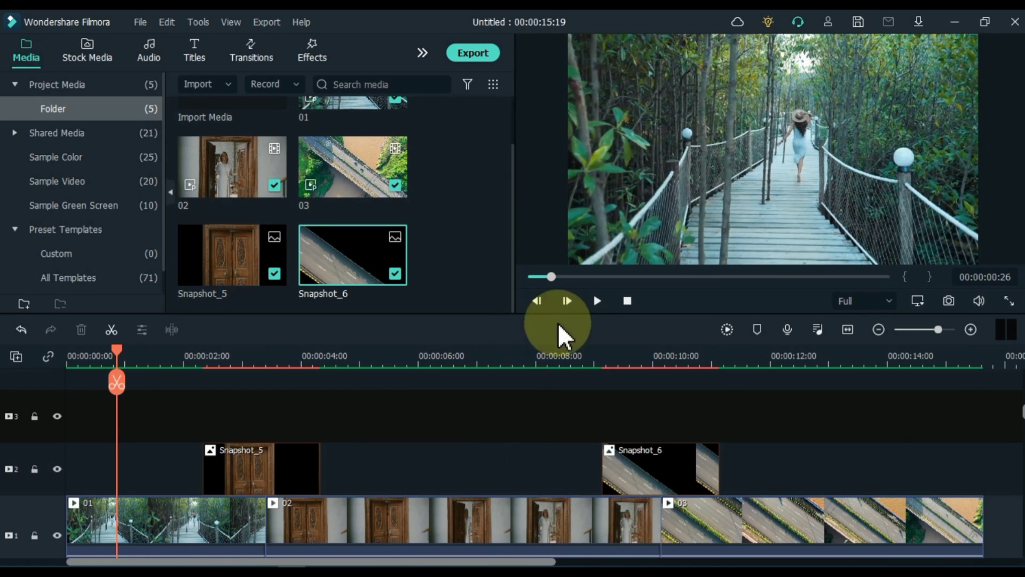
click(597, 301)
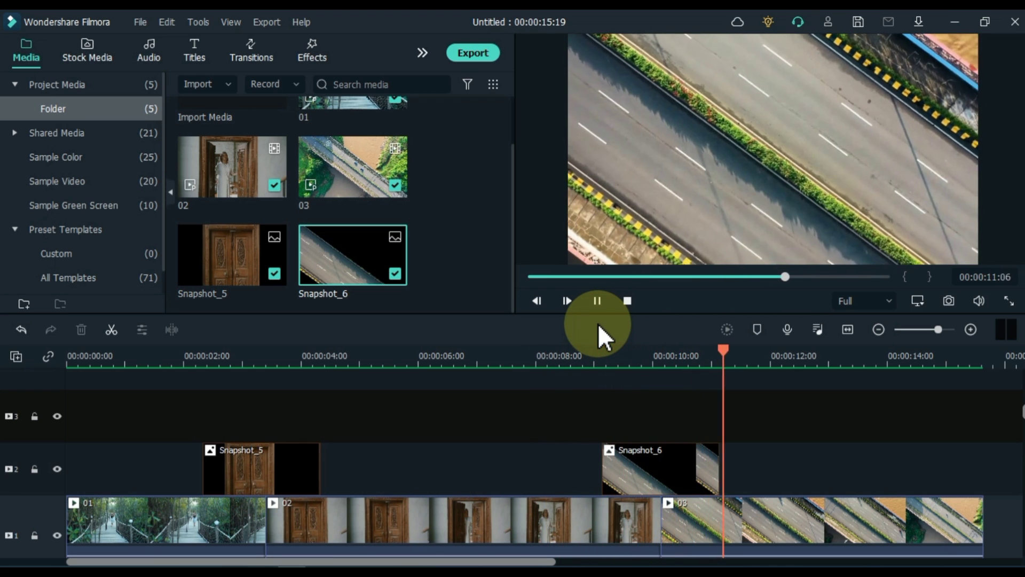
key(space)
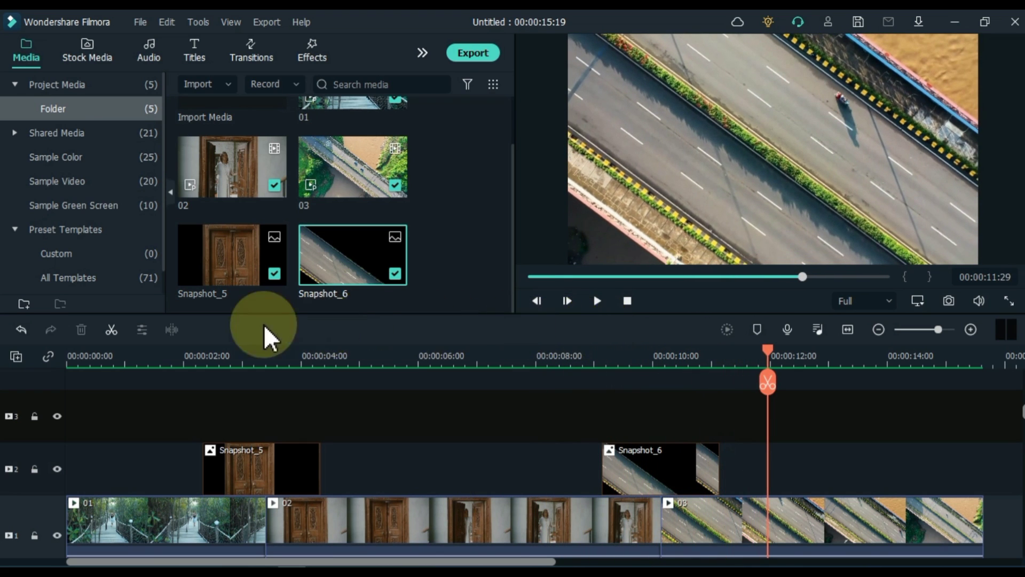
- Zoom the timeline in around the door snapshot and nudge it slightly later
click(193, 356)
drag(193, 358, 329, 370)
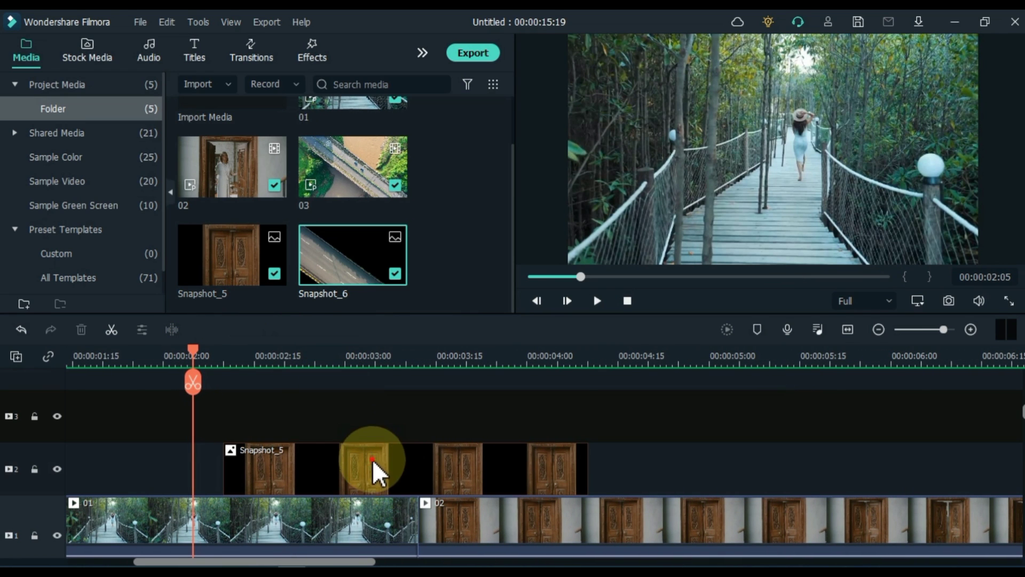
drag(372, 459, 405, 460)
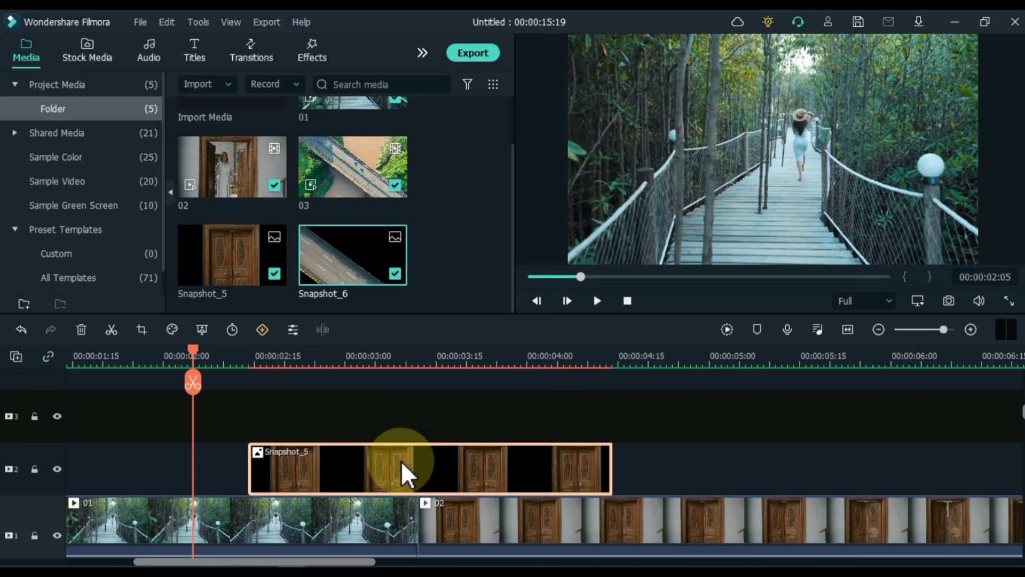
- Add a start keyframe to the door snapshot in Animation > Customize with Position Y at 1100
double_click(331, 475)
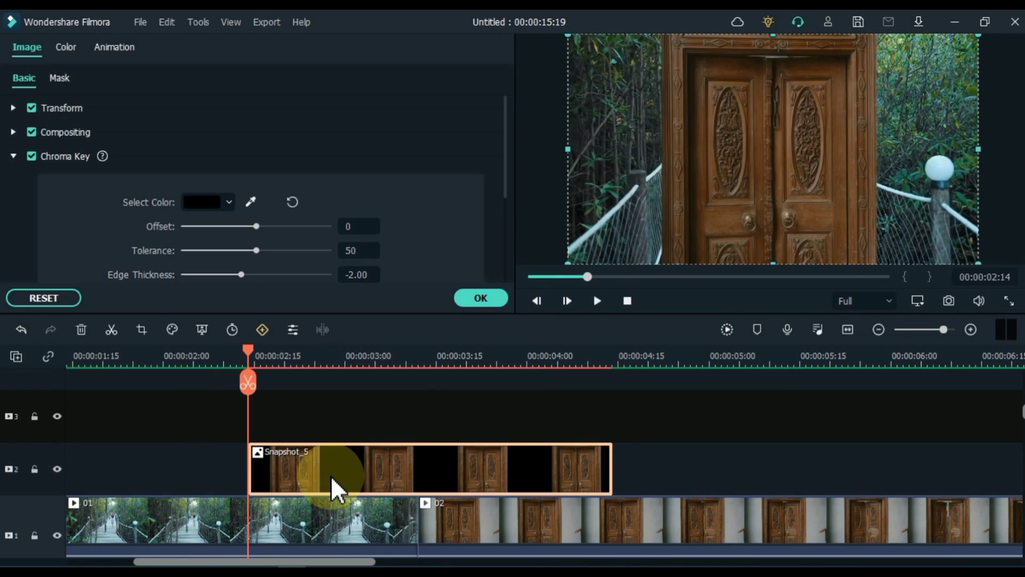
click(117, 49)
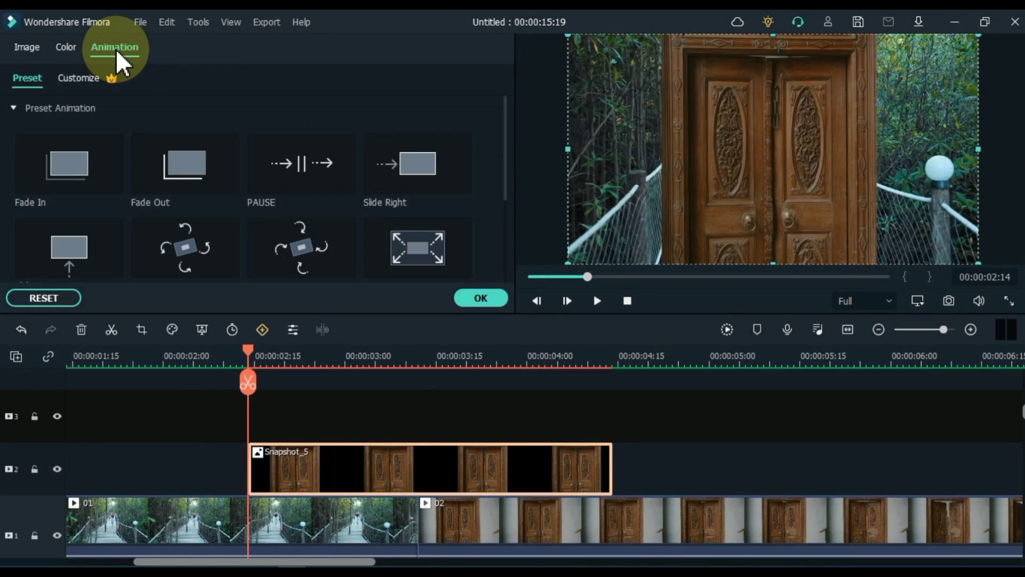
click(85, 80)
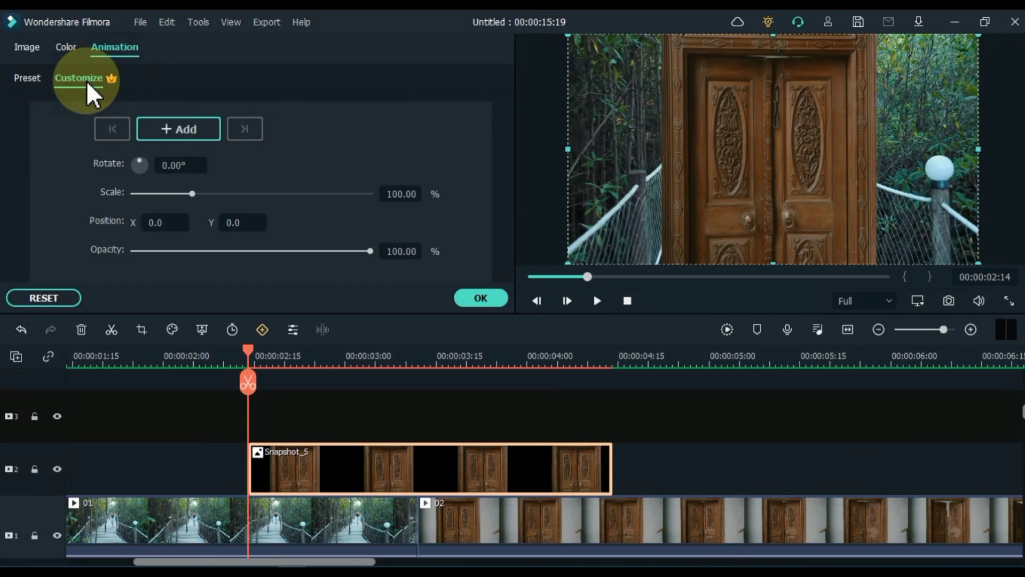
click(178, 125)
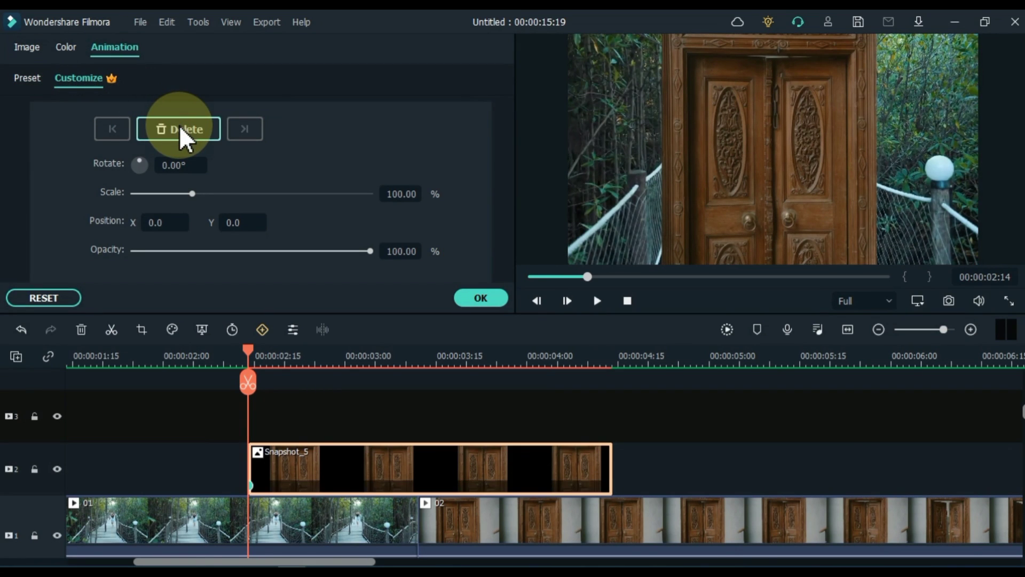
click(235, 222)
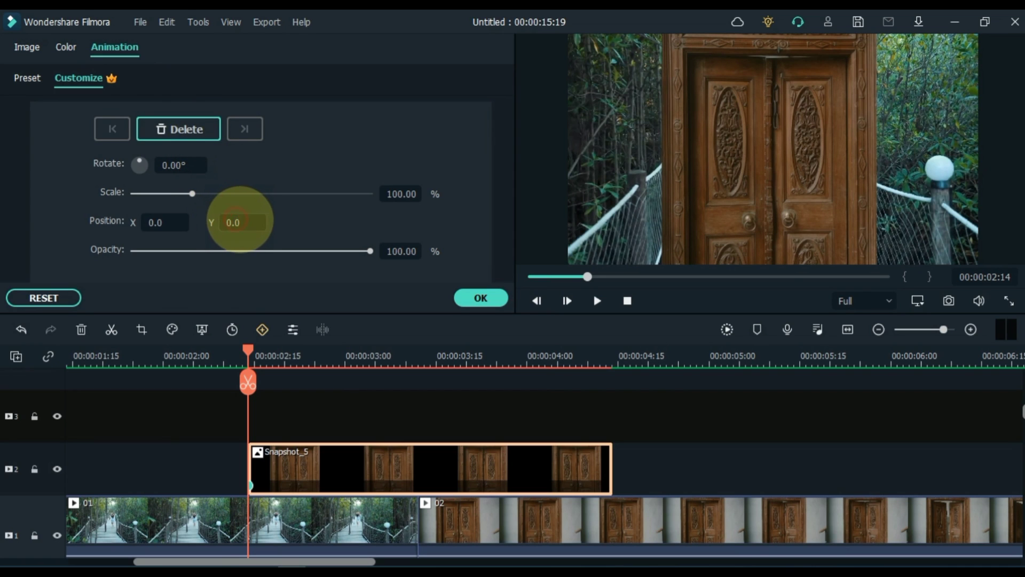
mouse_move(235, 222)
mouse_down()
mouse_move(314, 225)
mouse_move(235, 219)
mouse_up()
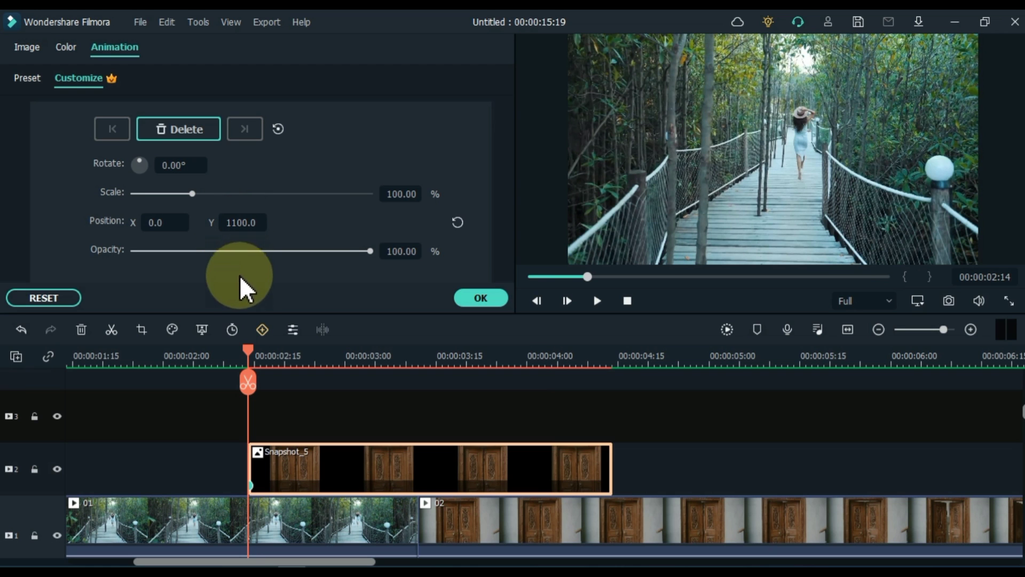
- At the cut into clip 02 (00:00:03:12), reset Position to 0,0 for the end keyframe
drag(248, 350, 418, 376)
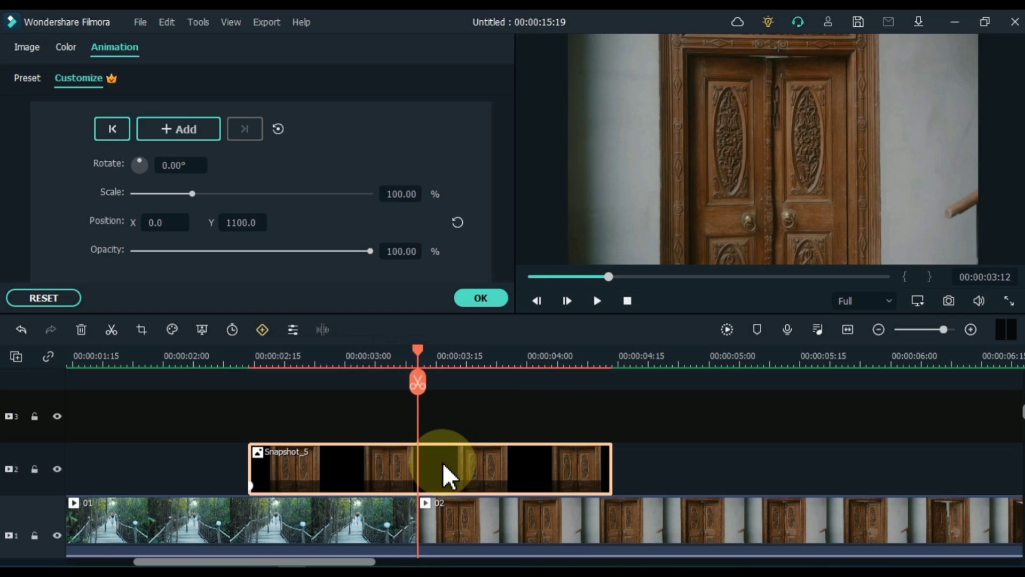
click(465, 233)
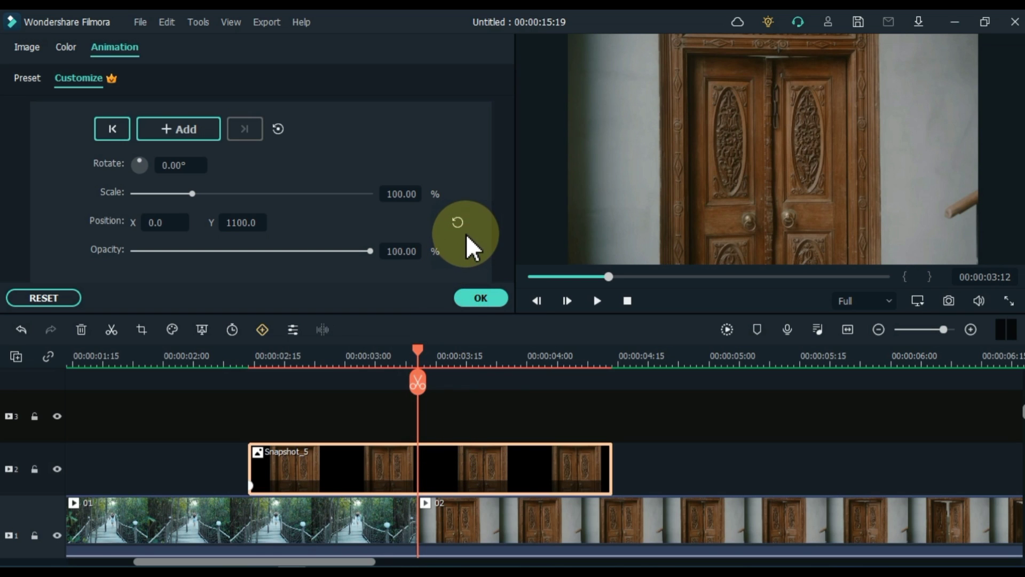
click(465, 225)
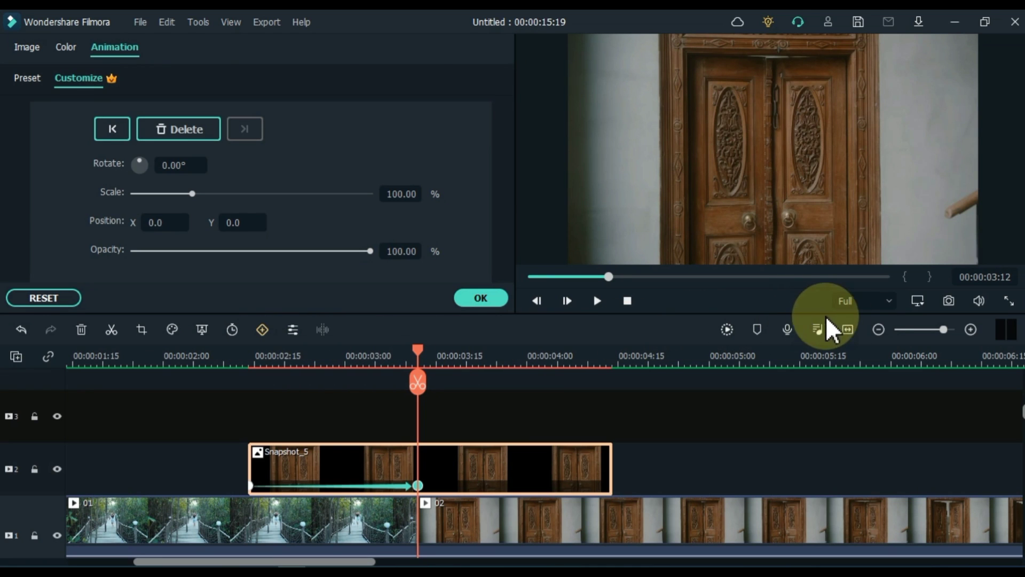
click(871, 329)
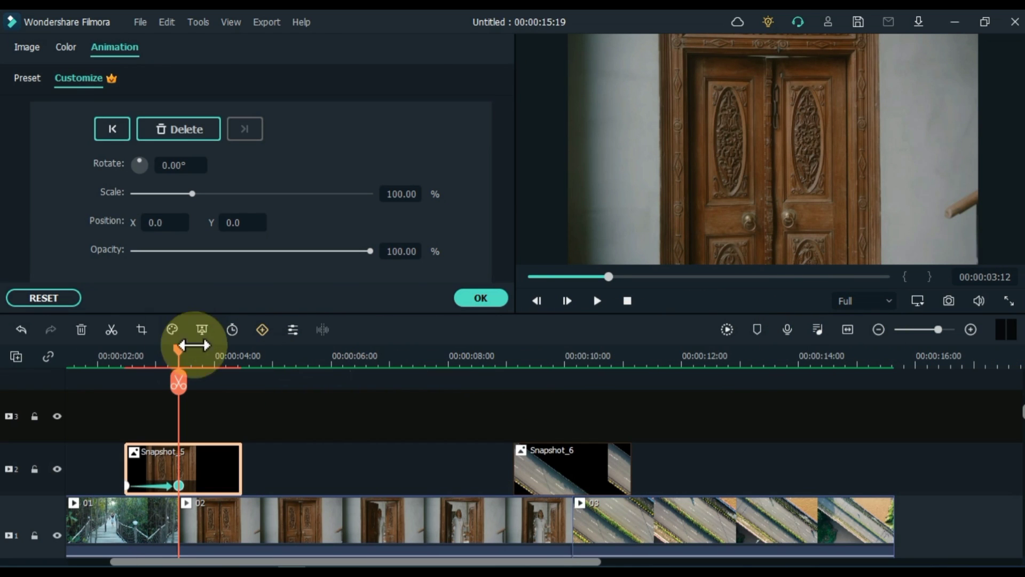
drag(177, 351, 61, 378)
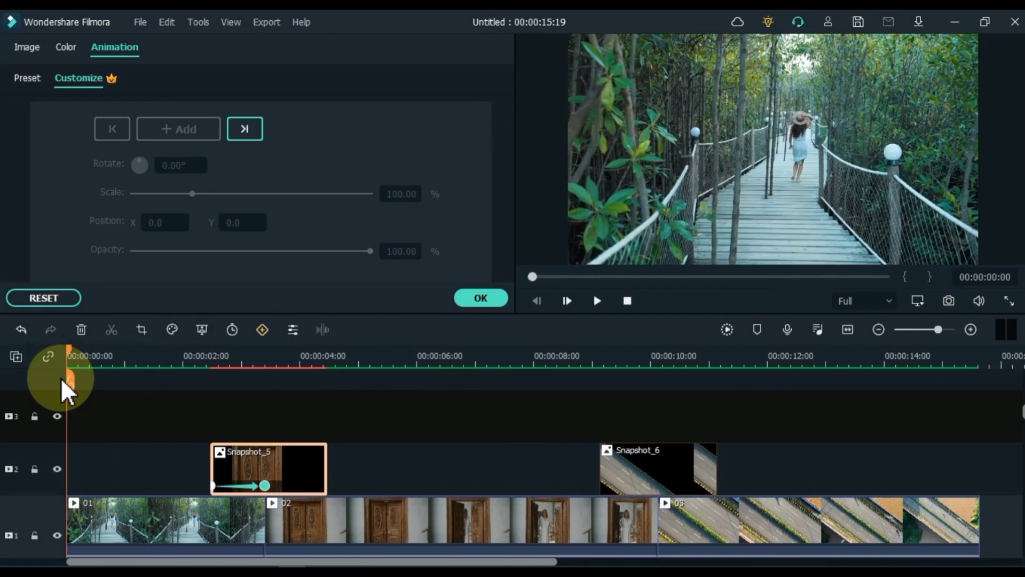
click(597, 302)
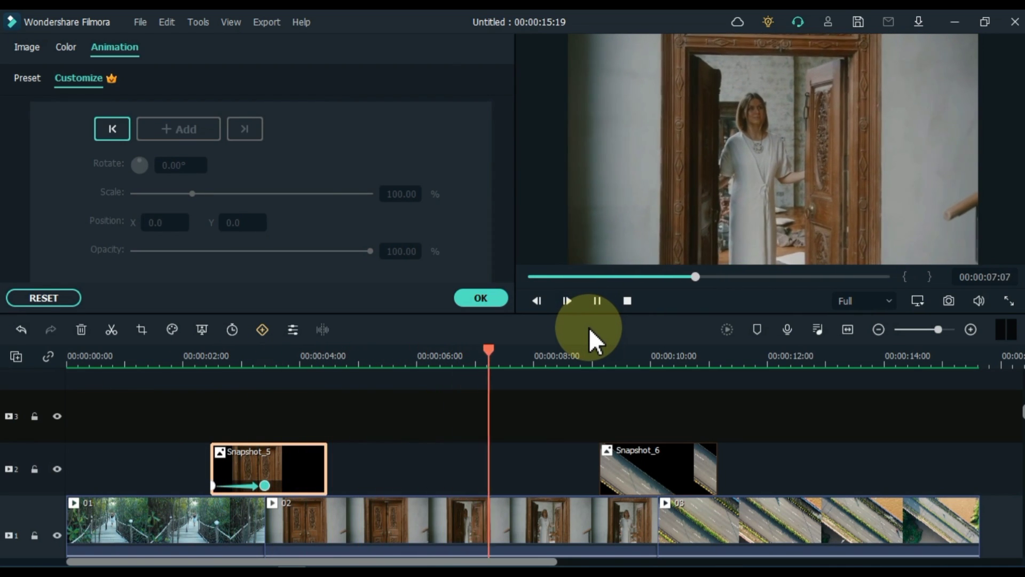
key(space)
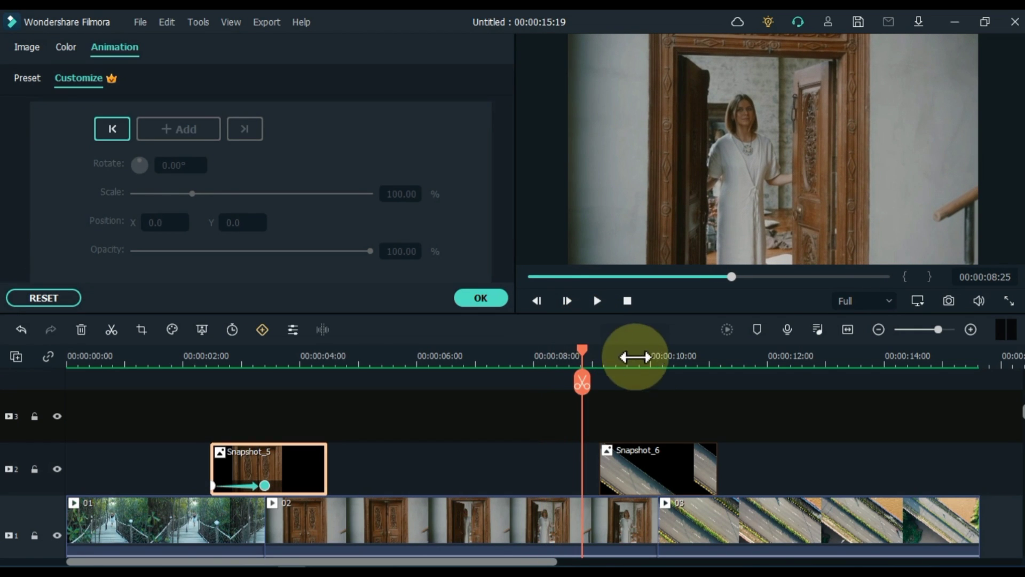
scroll(694, 357, up, 3)
scroll(582, 557, down, 2)
- Animate the road snapshot from Position X -1580 to 0,0 at 00:00:10:04, then confirm with OK
drag(582, 563, 614, 513)
scroll(613, 497, down, 1)
click(374, 434)
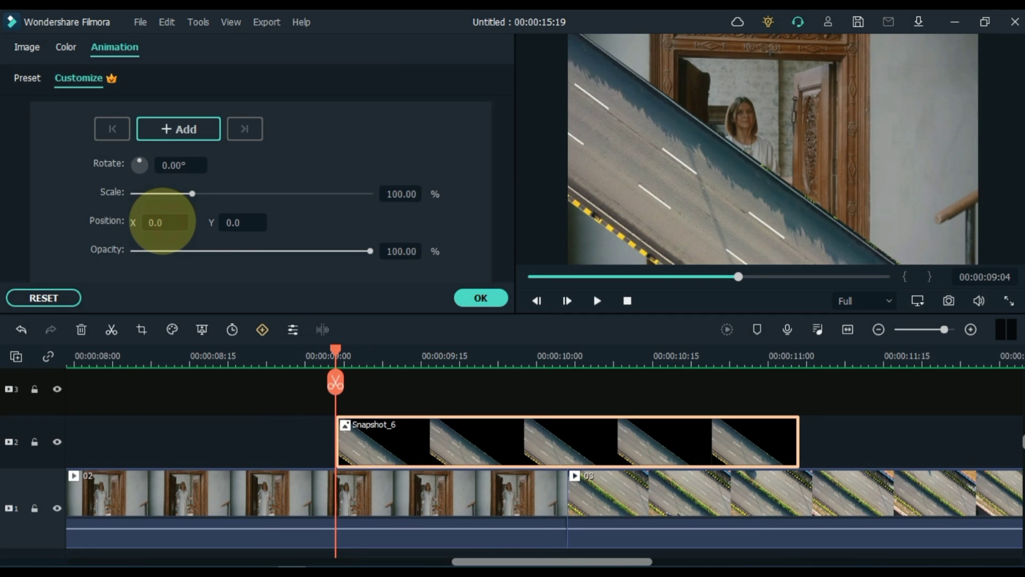
mouse_move(152, 220)
mouse_down()
mouse_move(125, 221)
mouse_move(168, 223)
mouse_up()
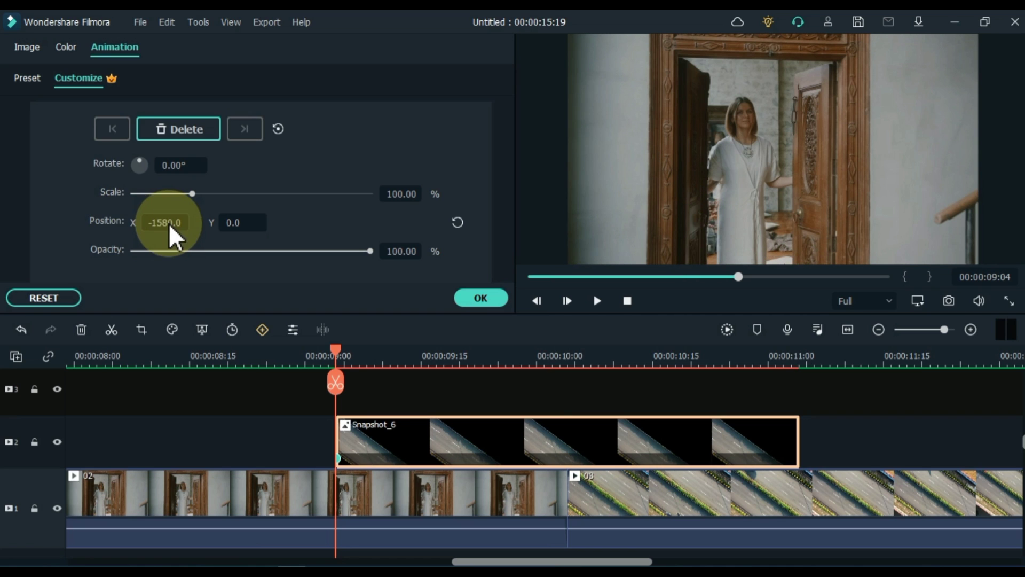
click(570, 363)
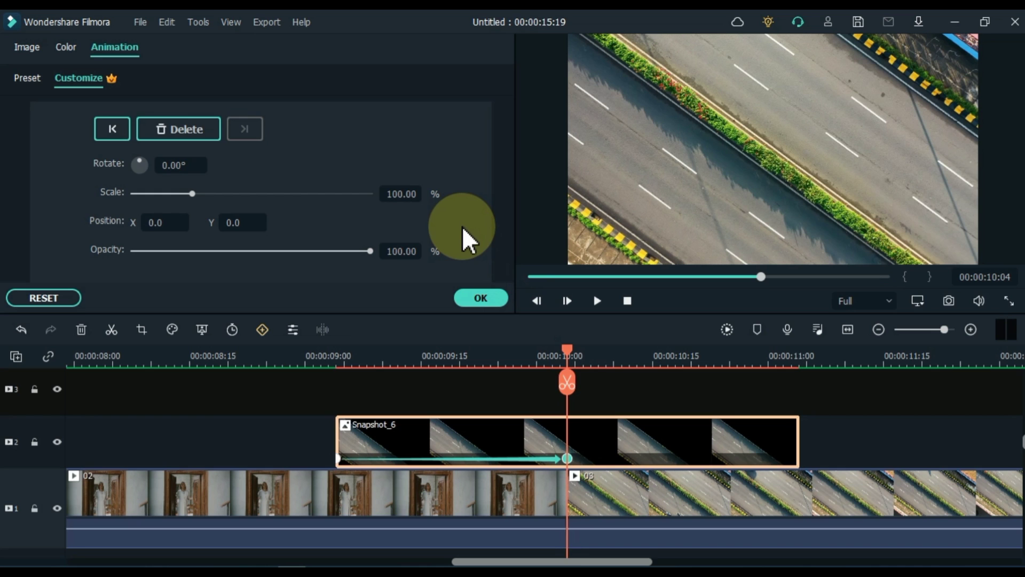
click(480, 298)
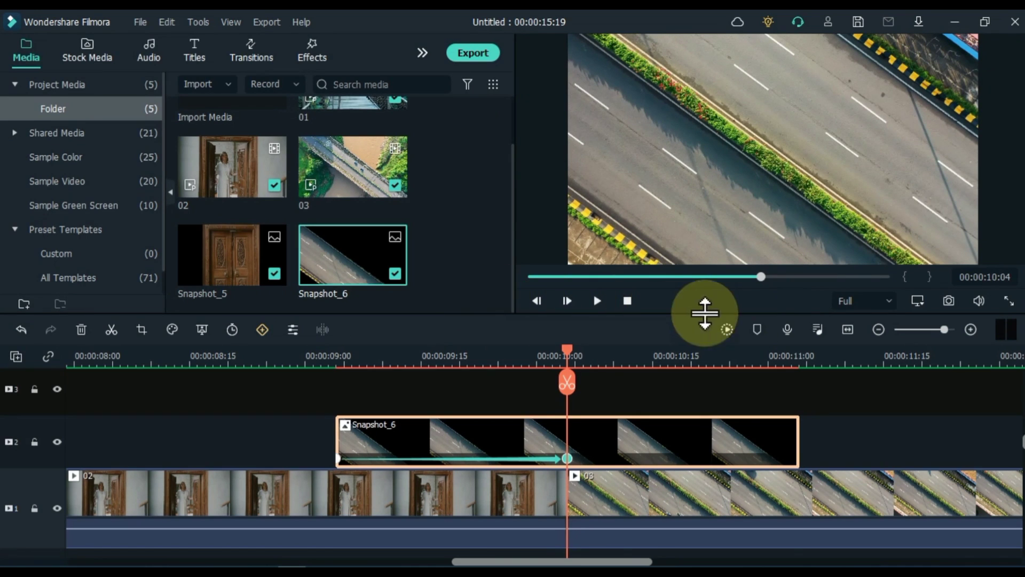
- Fit the whole project in the timeline and preview the road slide-in transition
click(846, 329)
click(652, 356)
drag(654, 366, 575, 358)
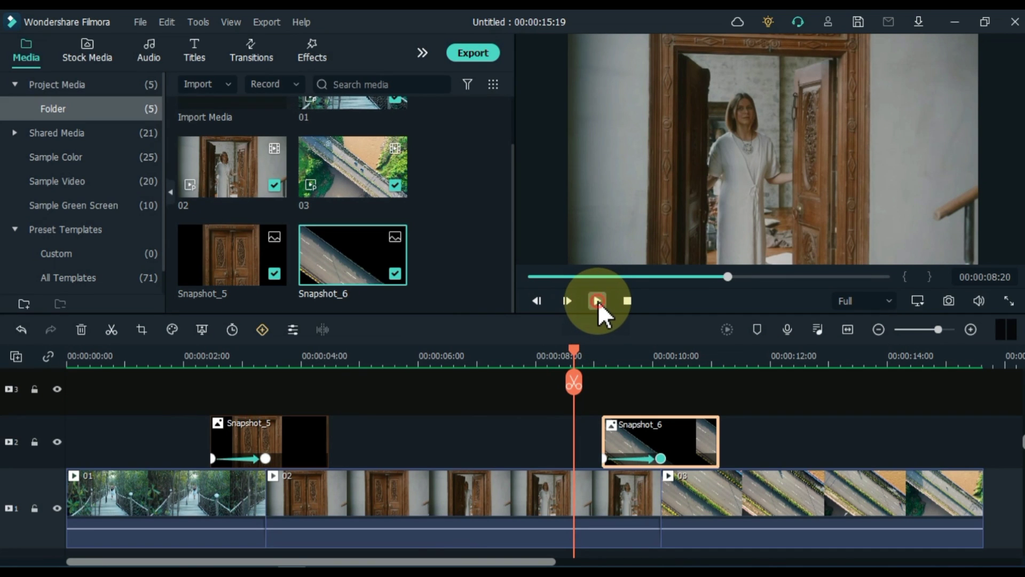
click(597, 300)
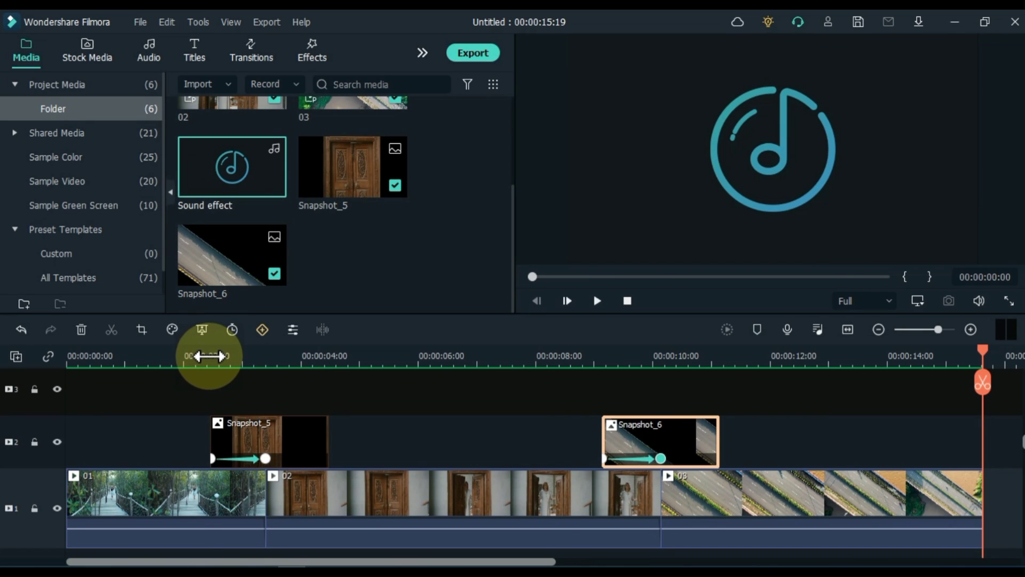
- Put the Sound effect on the audio track at 2:14, shifted later to match the door slide-in
click(208, 356)
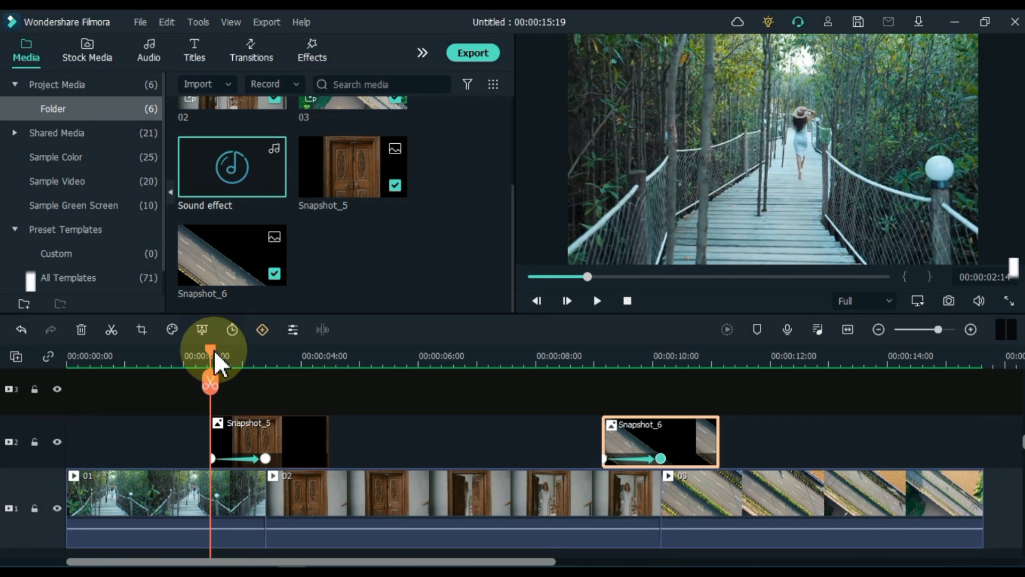
scroll(356, 404, down, 2)
scroll(356, 404, up, 3)
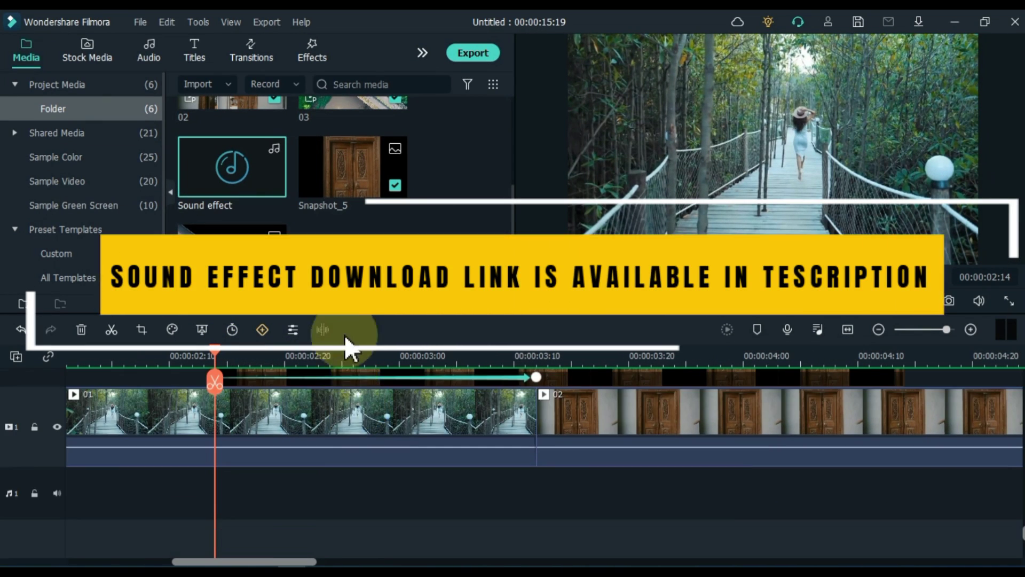
drag(233, 176, 216, 474)
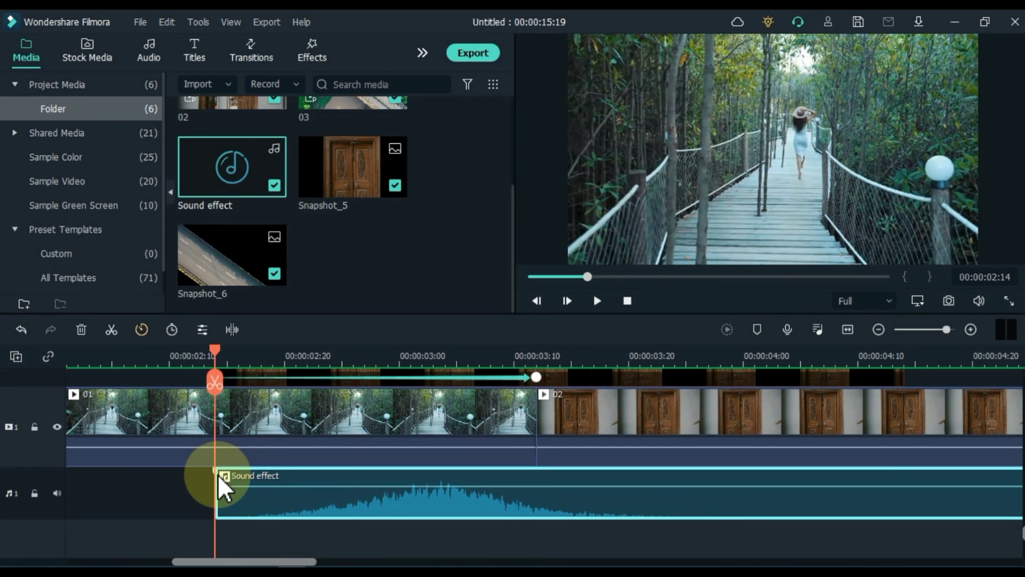
key(space)
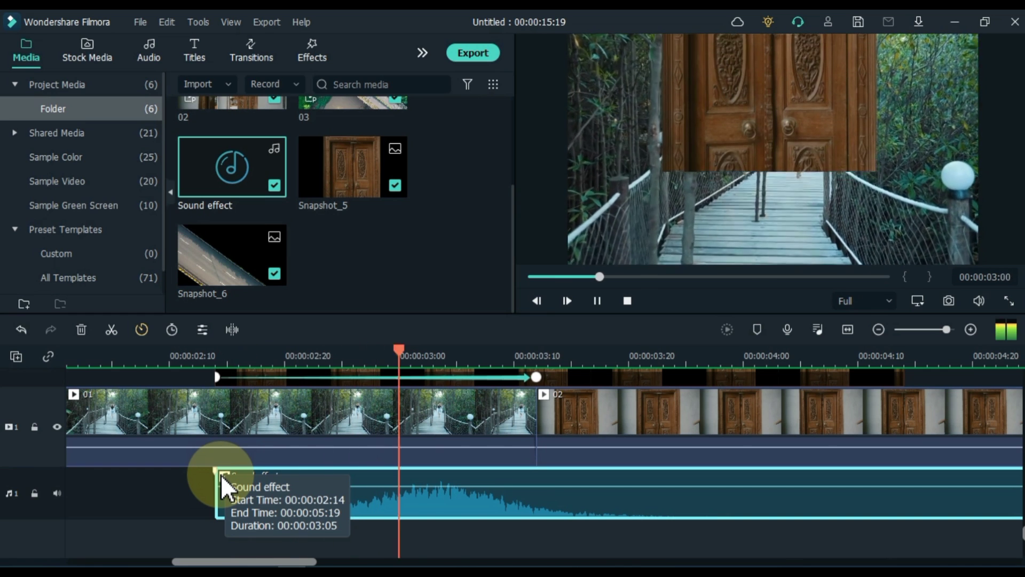
drag(265, 497, 370, 494)
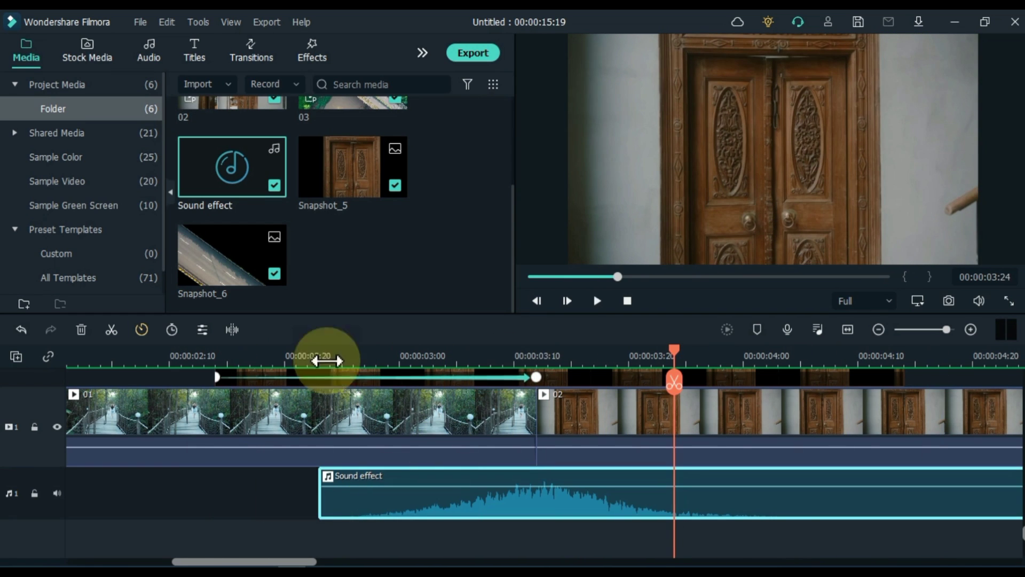
click(296, 355)
key(space)
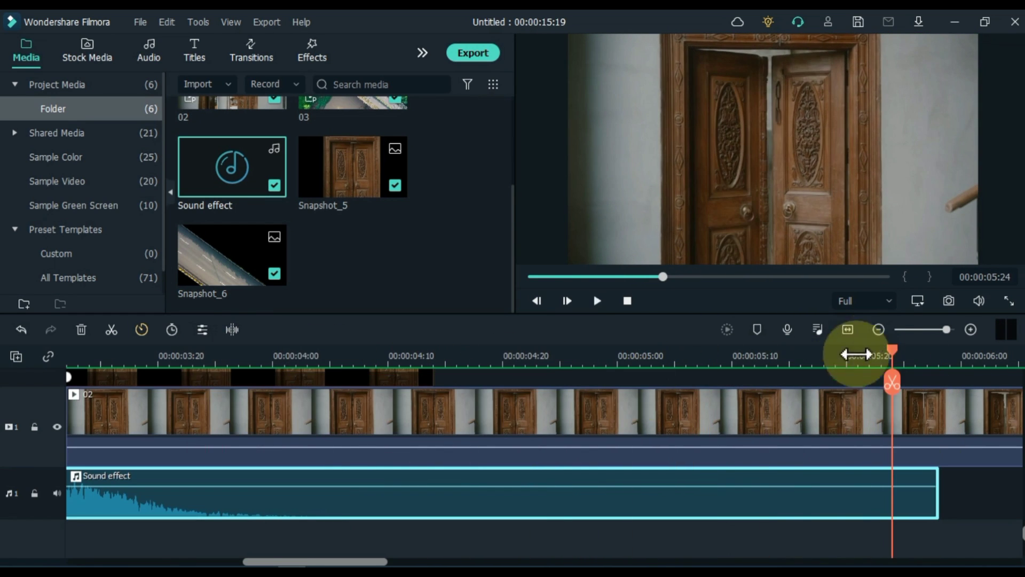
- Add a second Sound effect under the road slide-in and play the transition to check it
click(878, 329)
drag(321, 561, 283, 561)
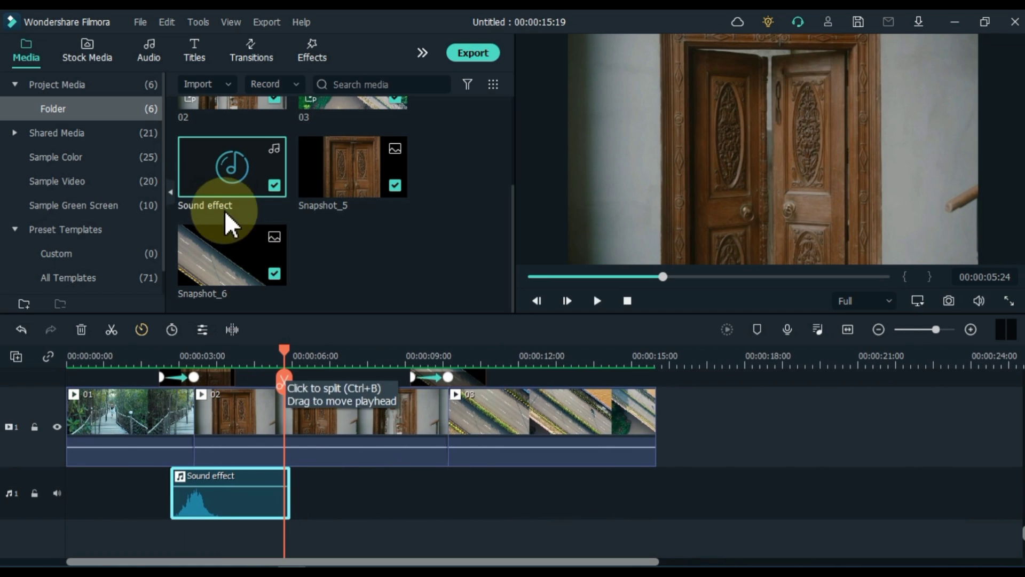
drag(224, 210, 474, 511)
click(430, 361)
key(space)
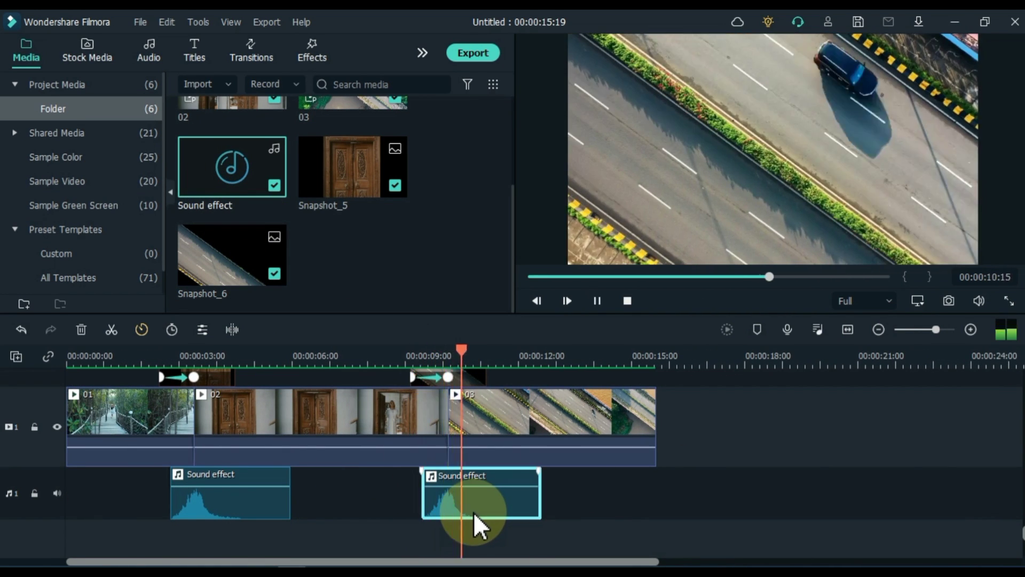
key(ctrl+z)
scroll(811, 498, up, 3)
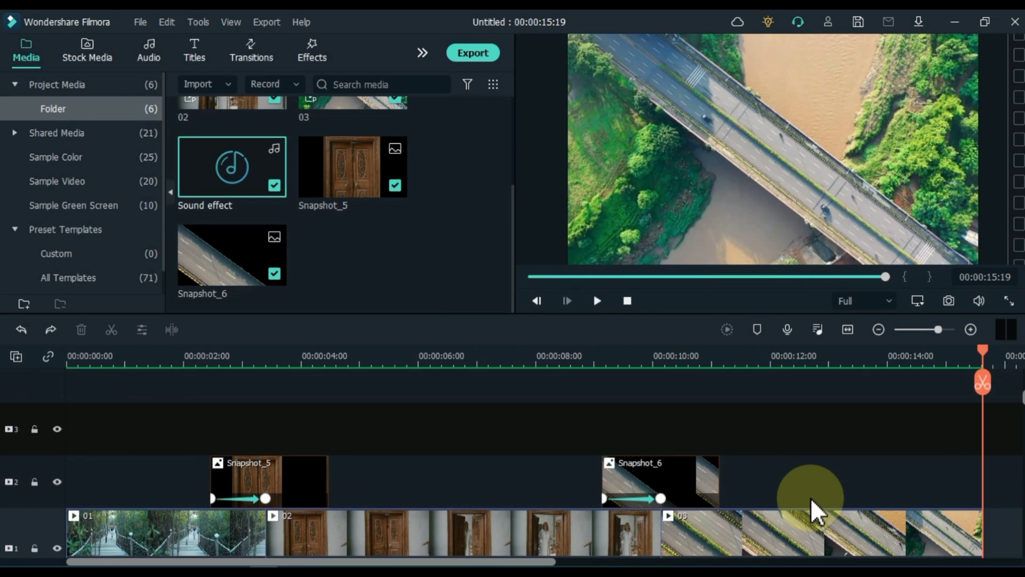
- Replay the door slide-in, then trim Snapshot_5 to end at 00:00:03:13 (duration 00:00:00:29)
drag(209, 357, 361, 365)
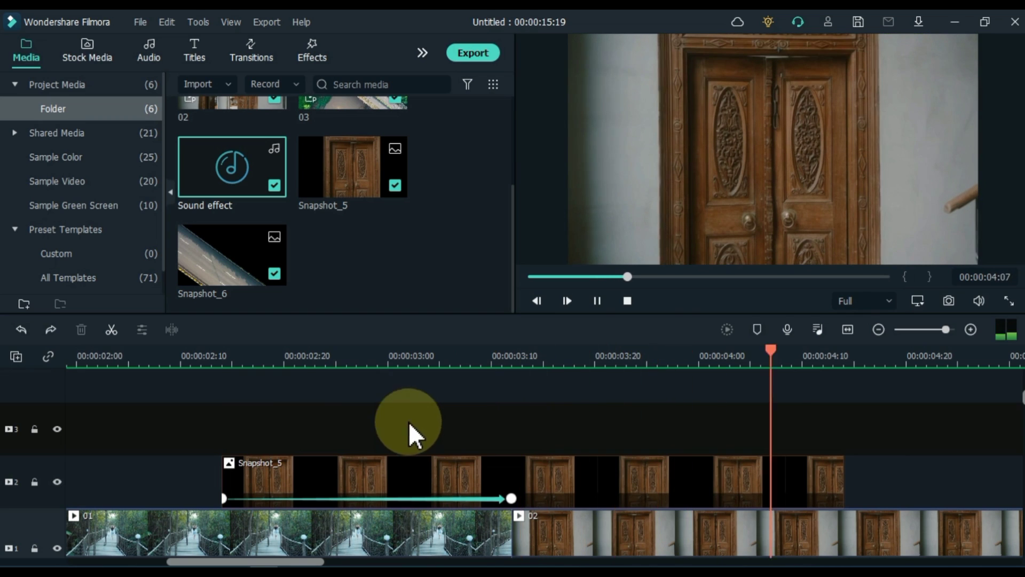
key(space)
click(814, 489)
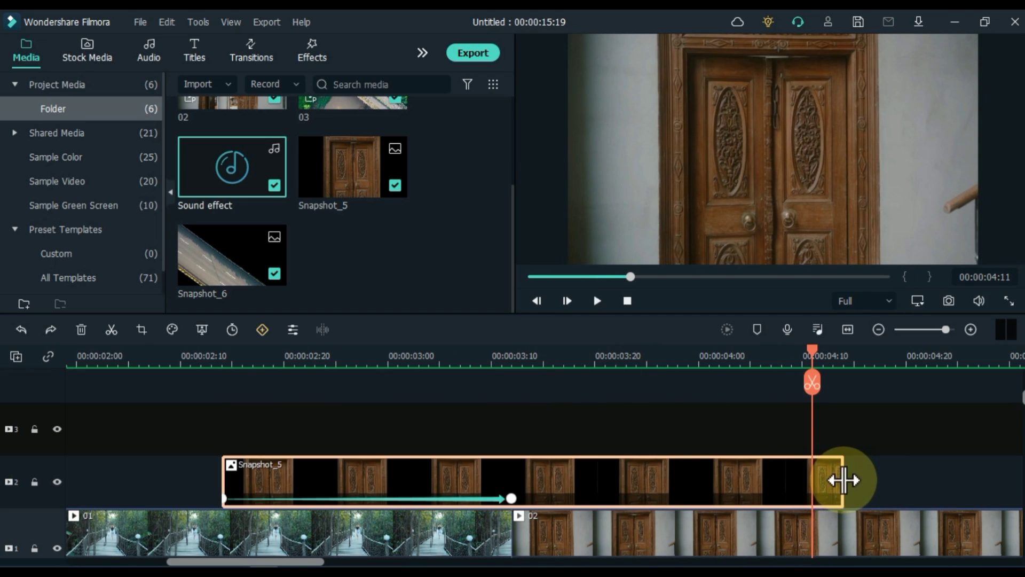
drag(840, 480, 527, 479)
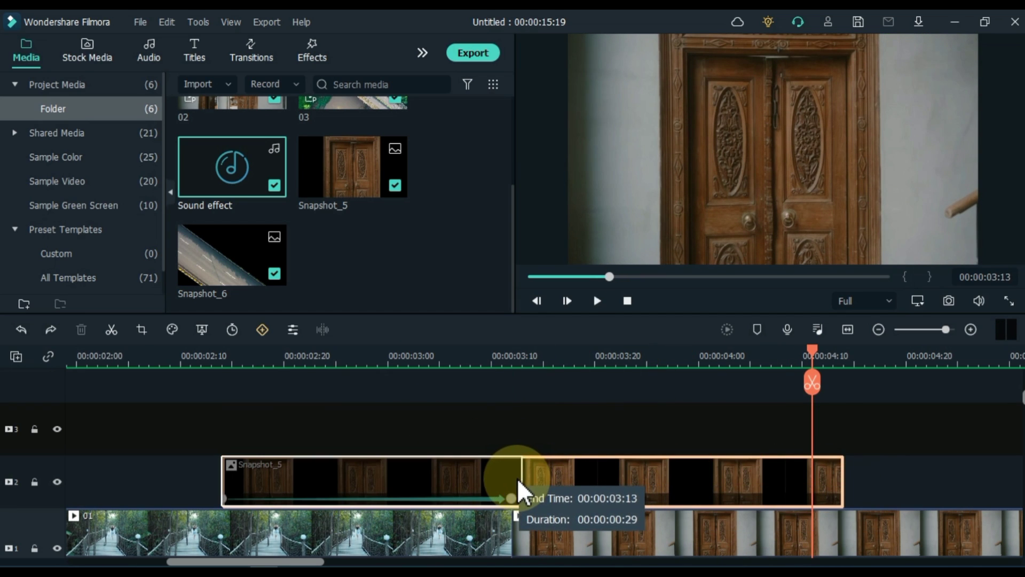